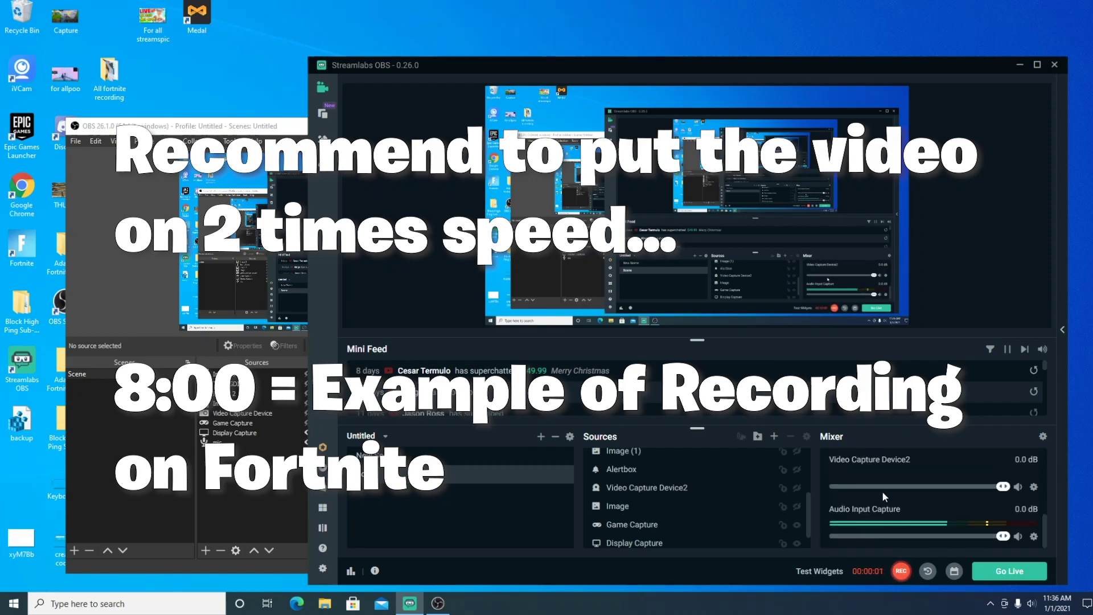
# Minimize Streamlabs OBS so the OBS Studio window behind it is visible.
pyautogui.click(1019, 64)
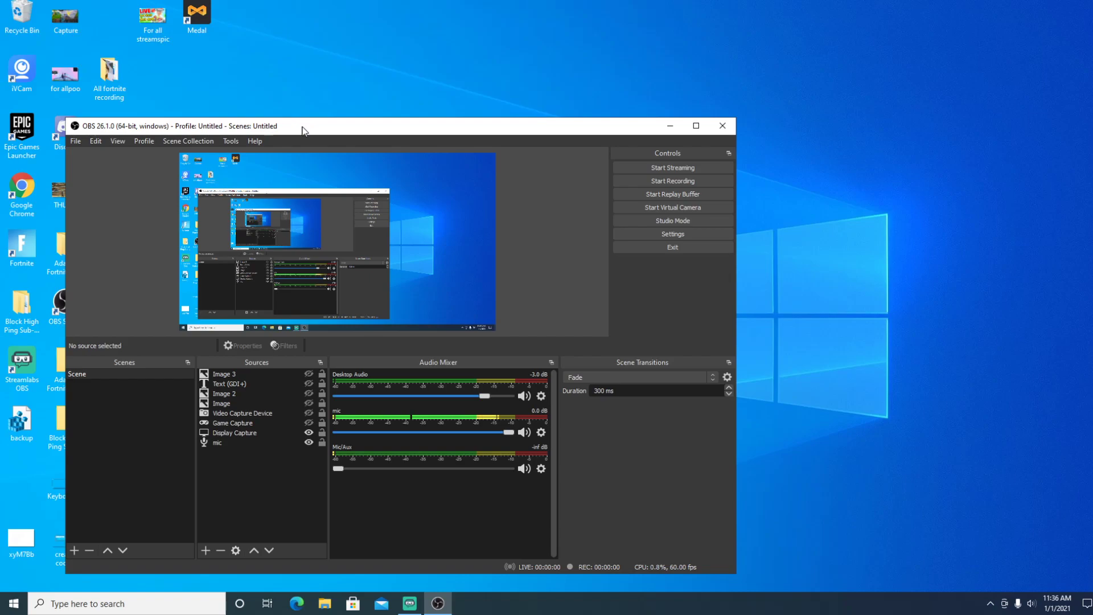
# Move OBS Studio to the upper left, open its Settings, then bring Streamlabs OBS forward.
pyautogui.moveTo(302, 130); pyautogui.dragTo(241, 63)
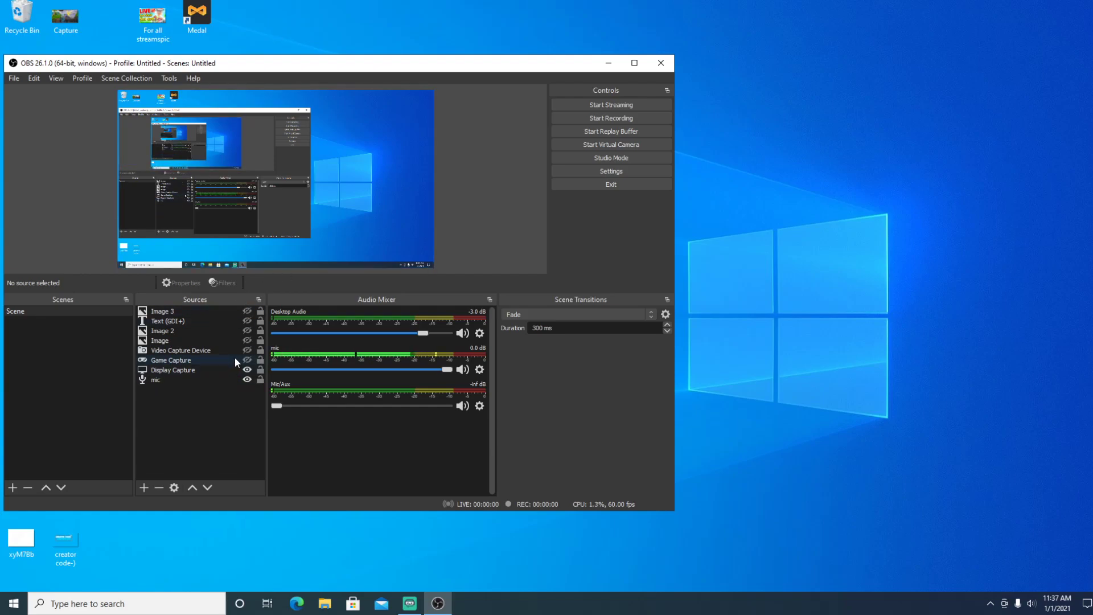
pyautogui.click(143, 487)
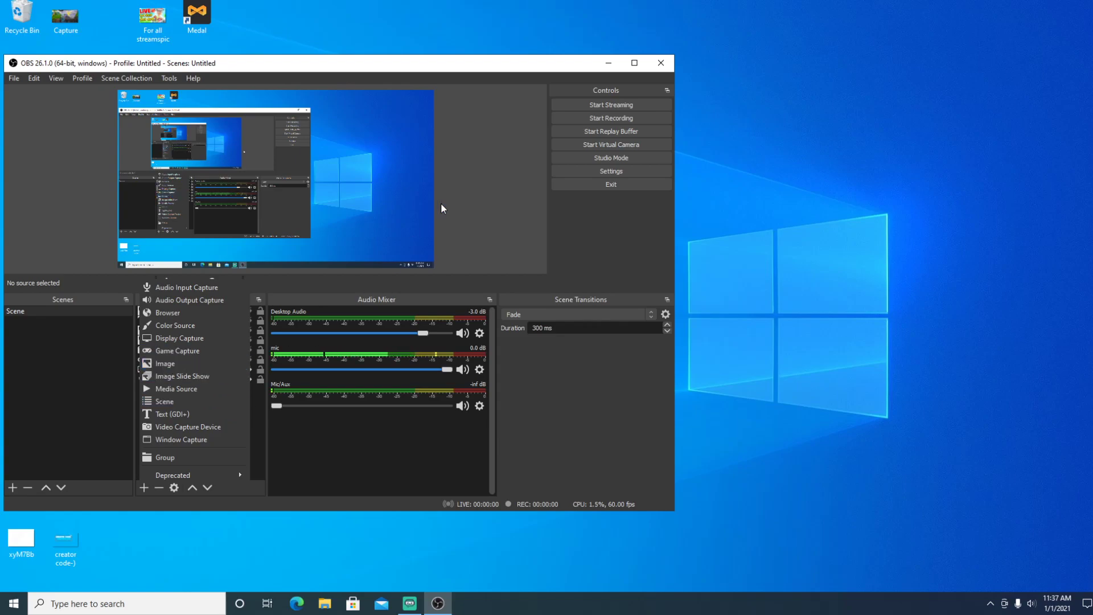
pyautogui.click(523, 194)
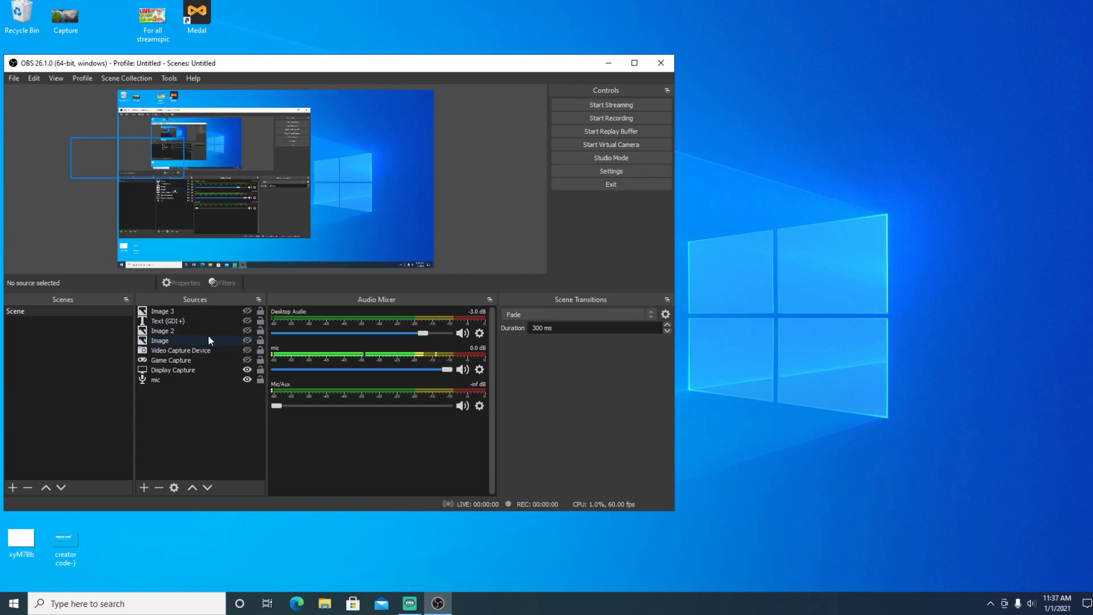
pyautogui.click(633, 172)
pyautogui.click(409, 603)
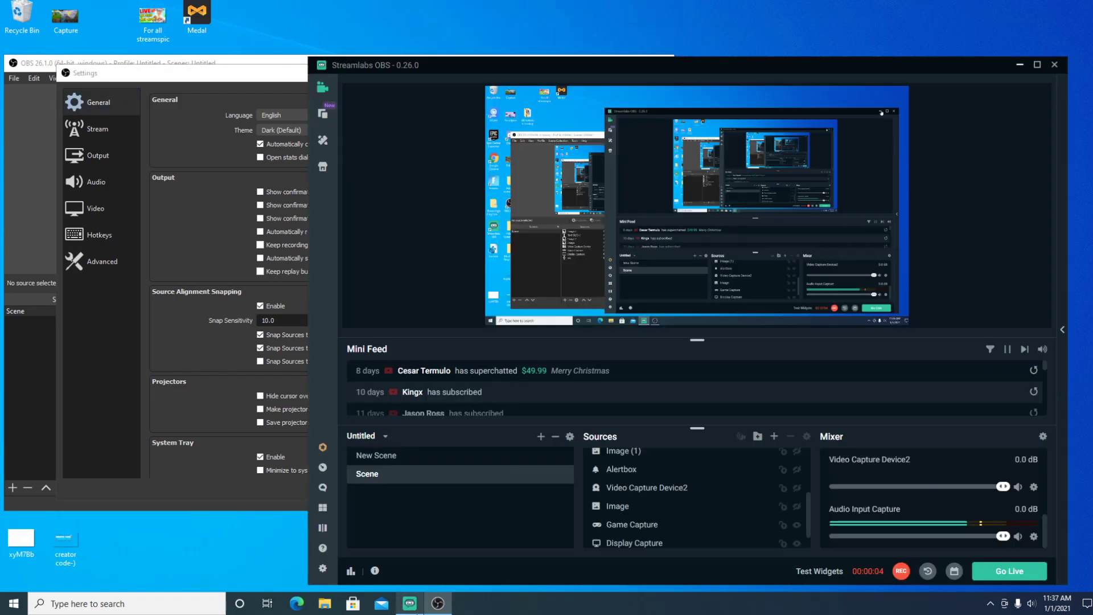
# Hide Streamlabs OBS, reopen OBS Settings and scroll through the unchanged General page.
pyautogui.click(1020, 66)
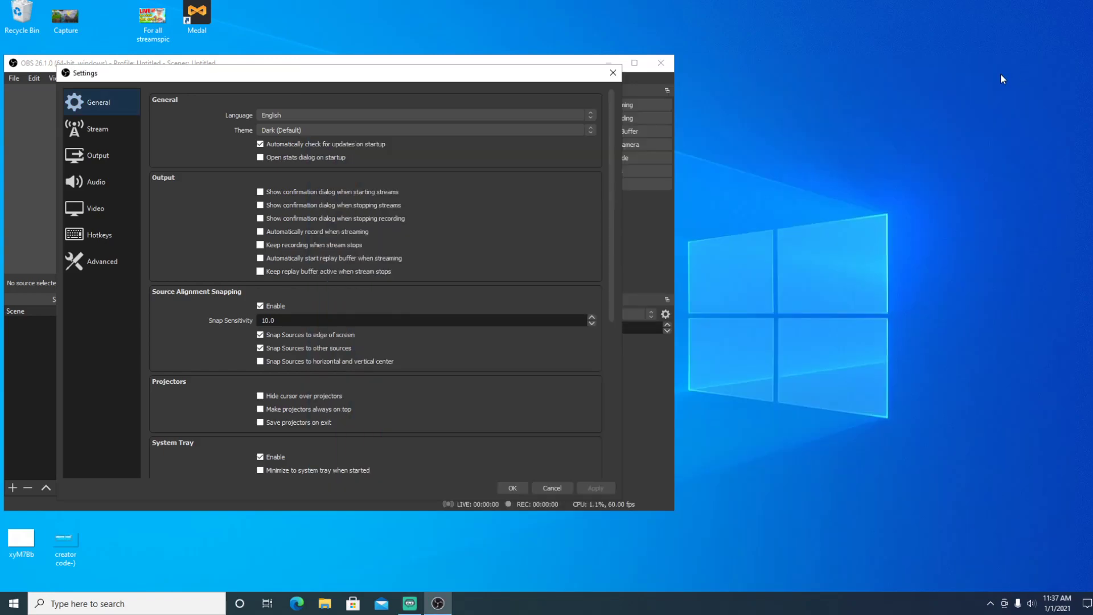
pyautogui.click(612, 72)
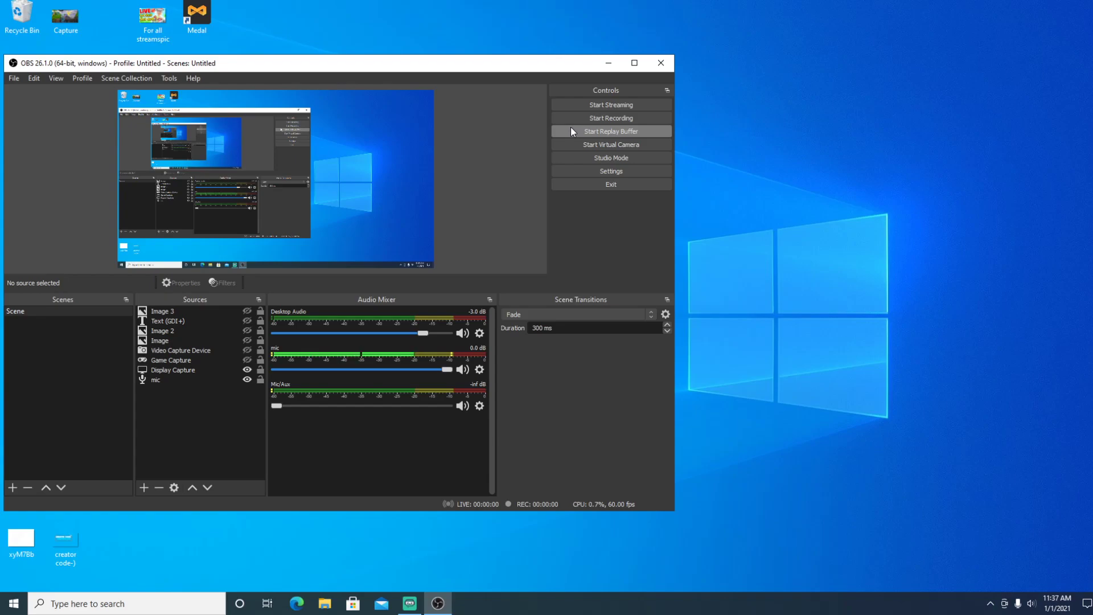
pyautogui.click(564, 173)
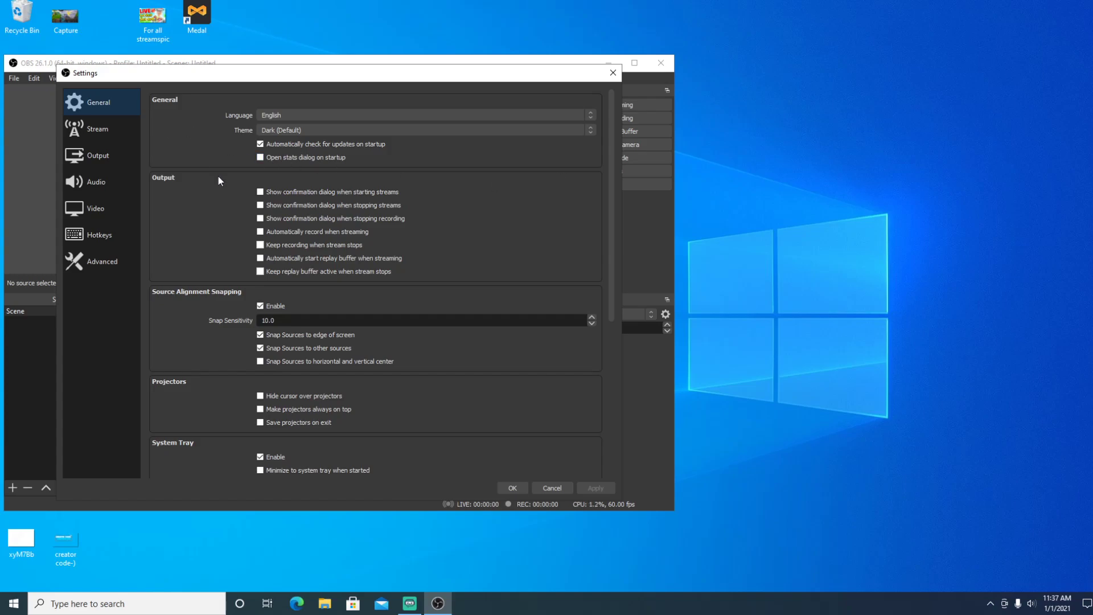
pyautogui.scroll(-8, 218, 177)
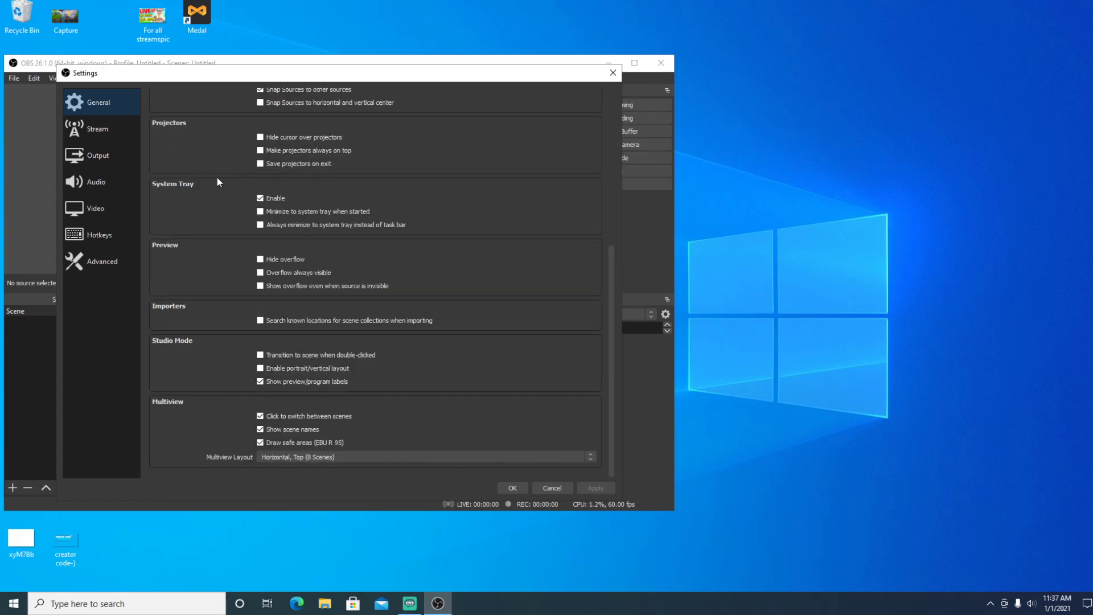
pyautogui.scroll(8, 207, 206)
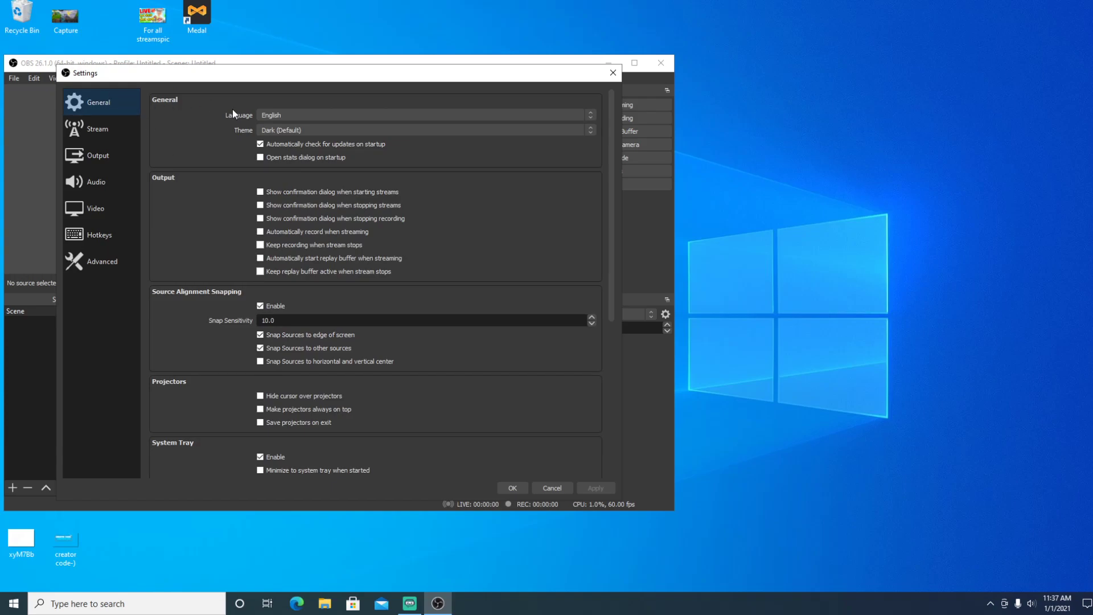
pyautogui.scroll(-3, 227, 137)
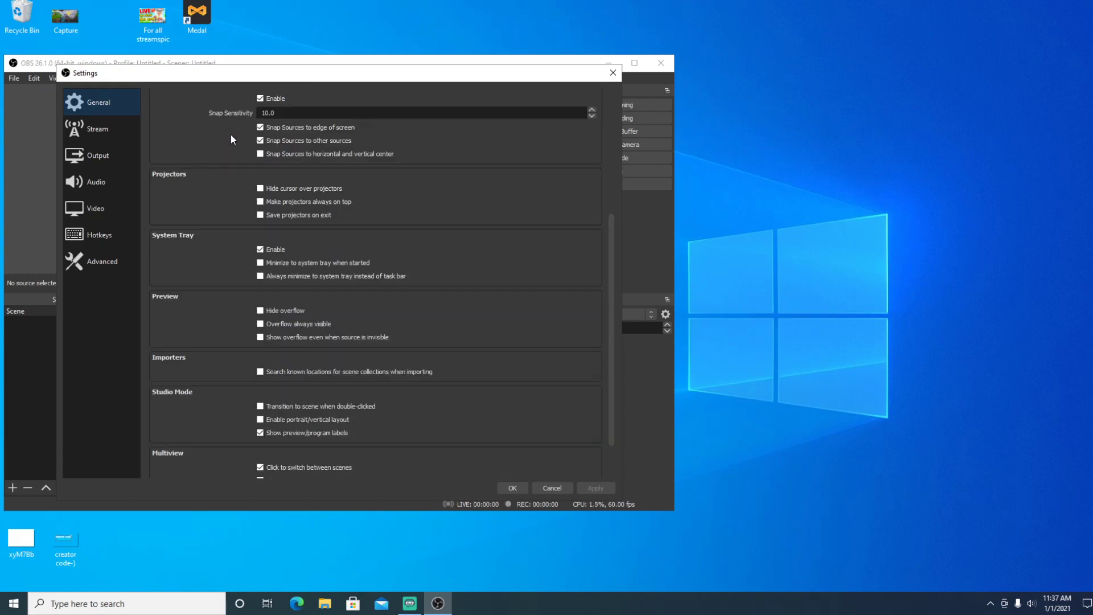
pyautogui.scroll(-1, 224, 142)
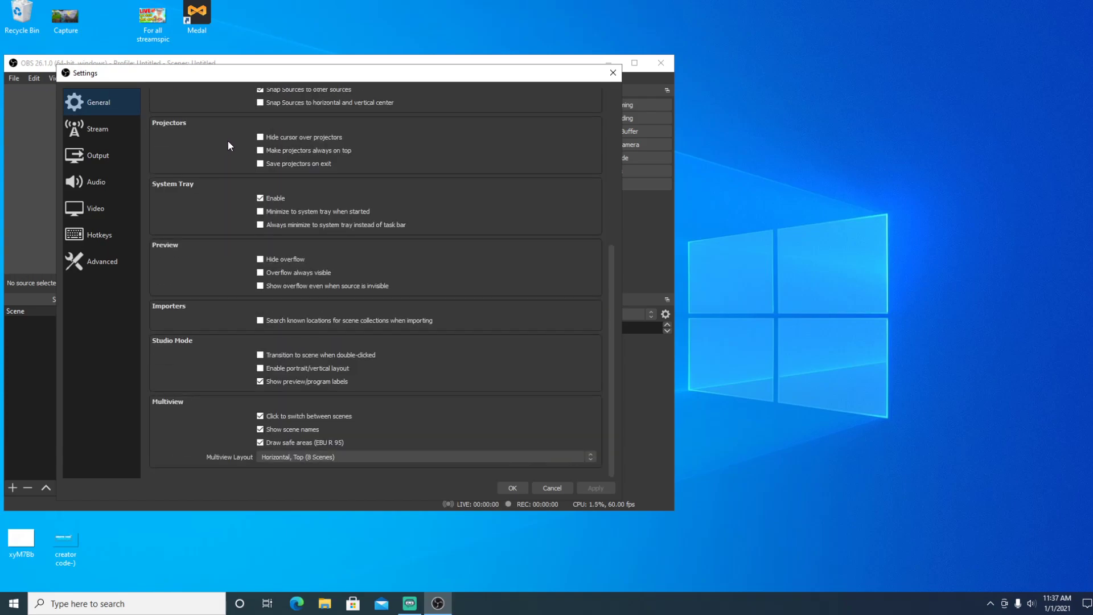
pyautogui.scroll(5, 216, 298)
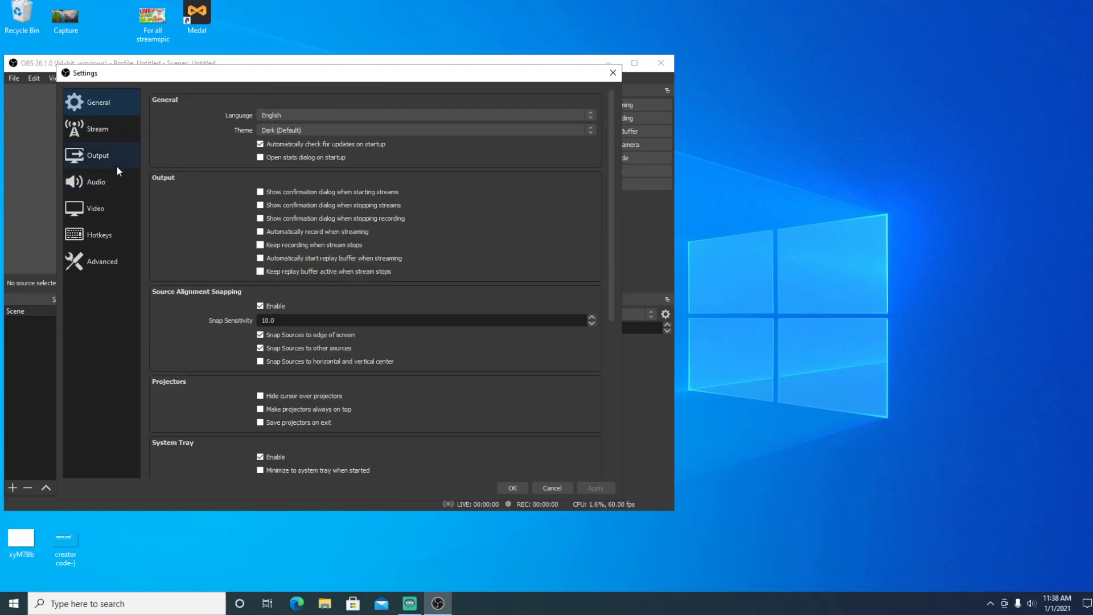
pyautogui.scroll(-5, 233, 165)
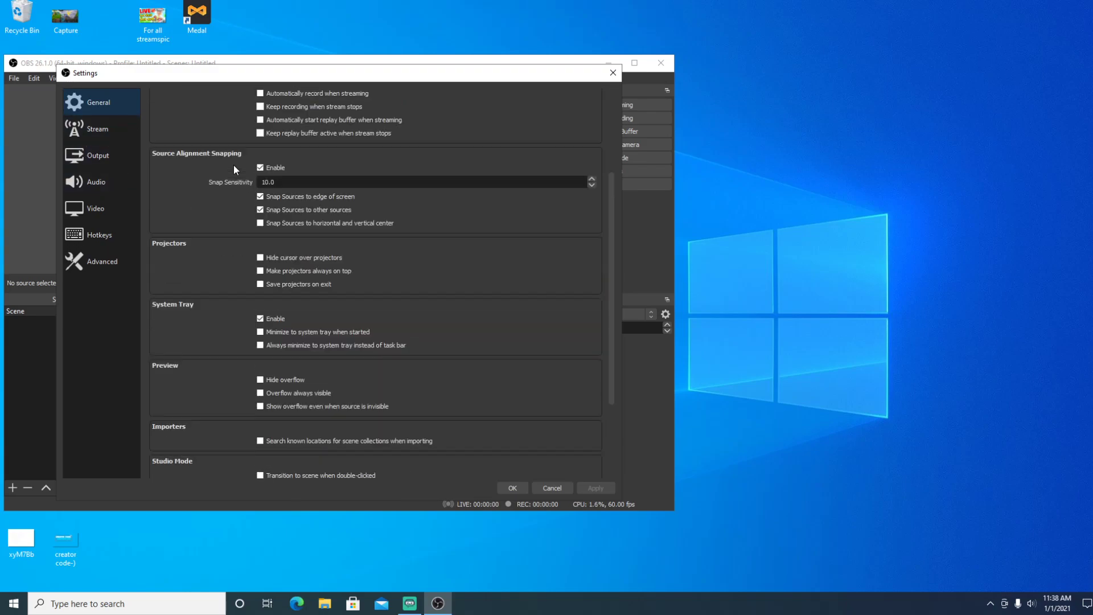
# Show the Stream page with YouTube - RTMP and the primary YouTube ingest server.
pyautogui.click(101, 127)
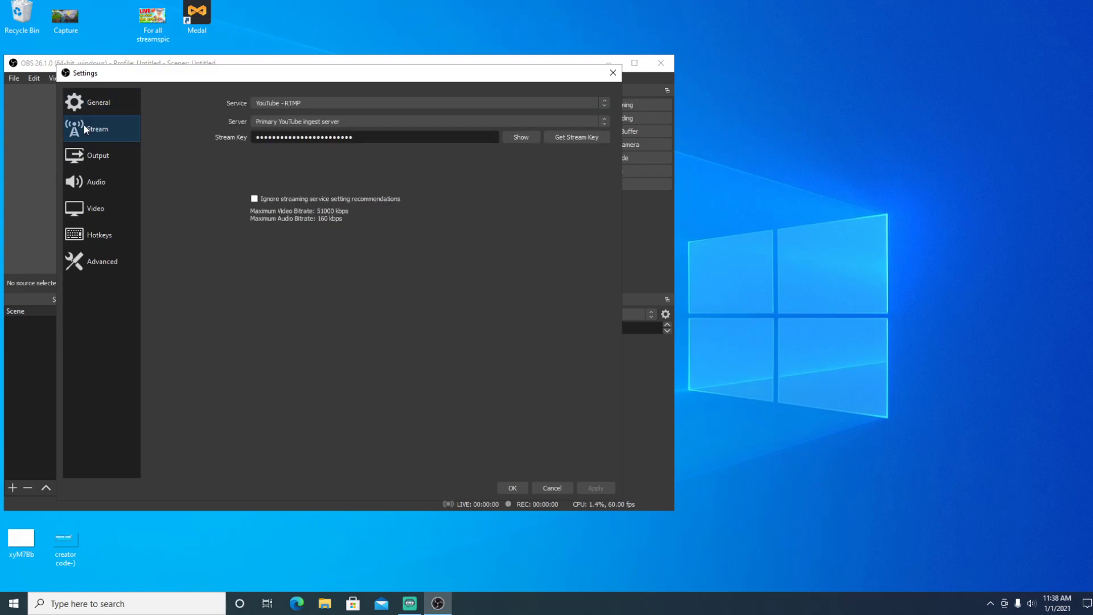
# Show the Output streaming options, keeping the AMD H264 encoder and leaving the preset blank.
pyautogui.click(112, 155)
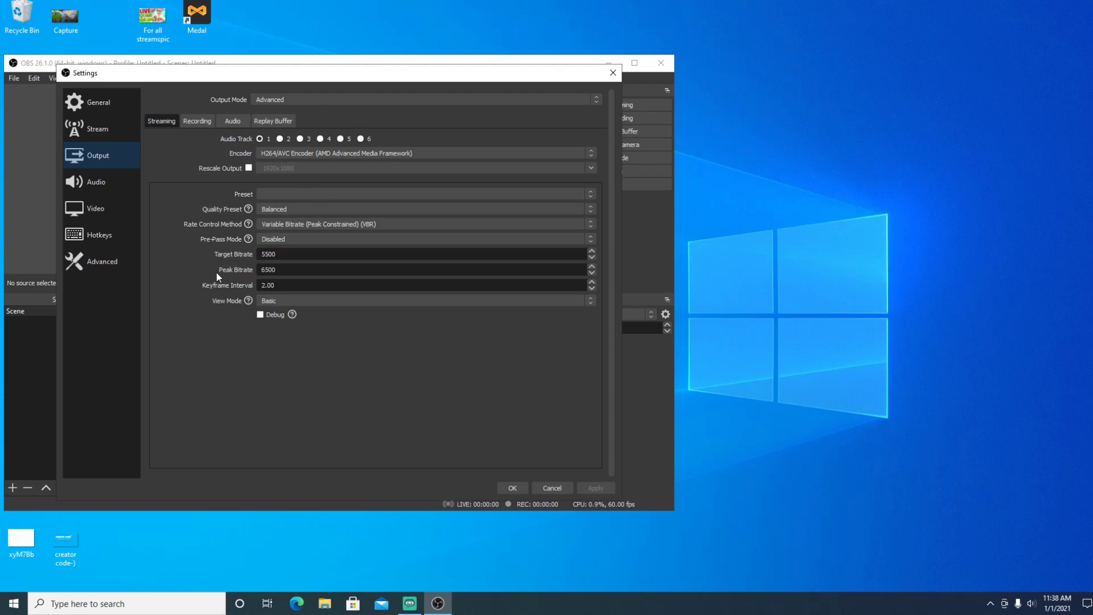
pyautogui.click(353, 152)
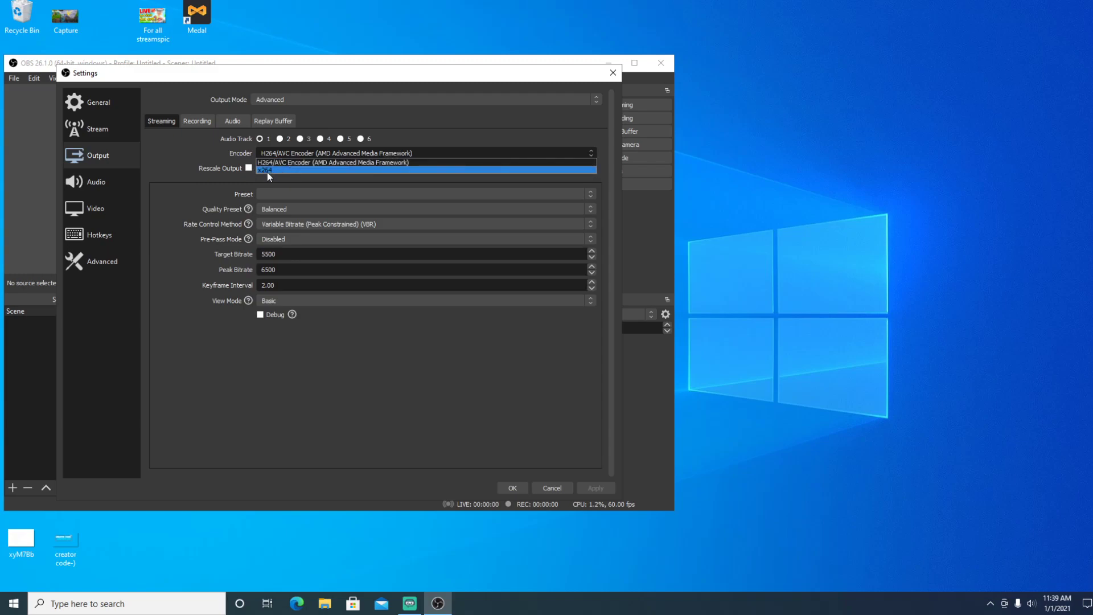
pyautogui.click(173, 141)
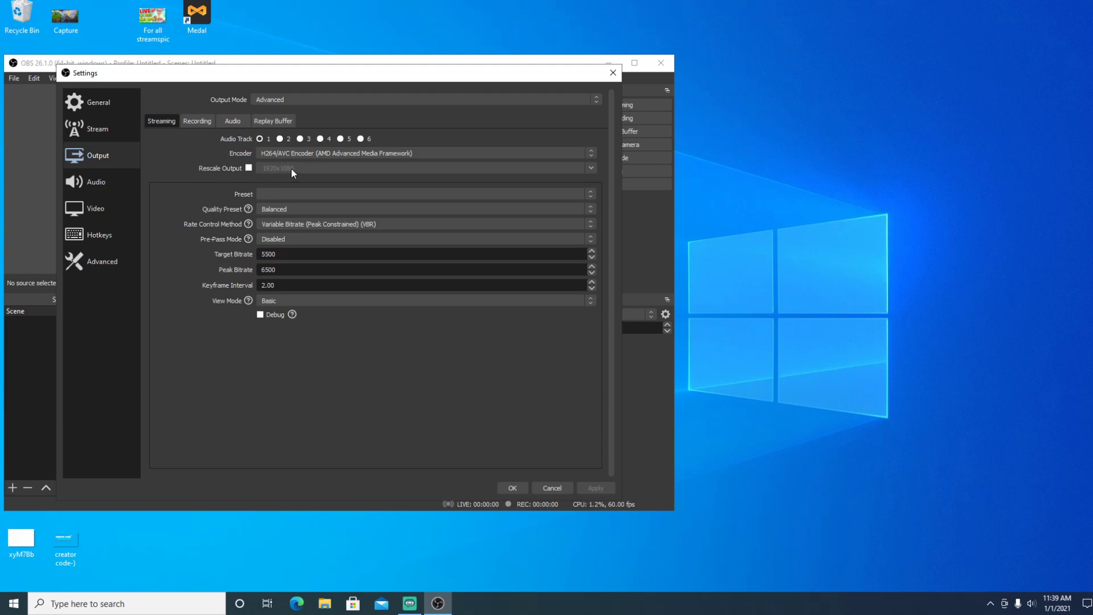
pyautogui.click(344, 194)
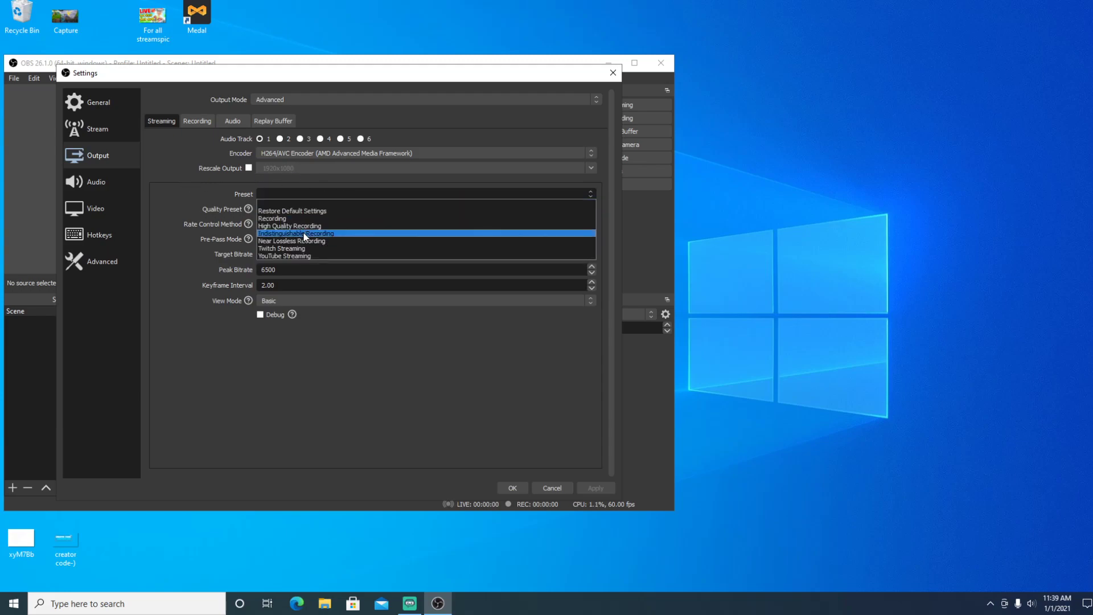
pyautogui.click(205, 187)
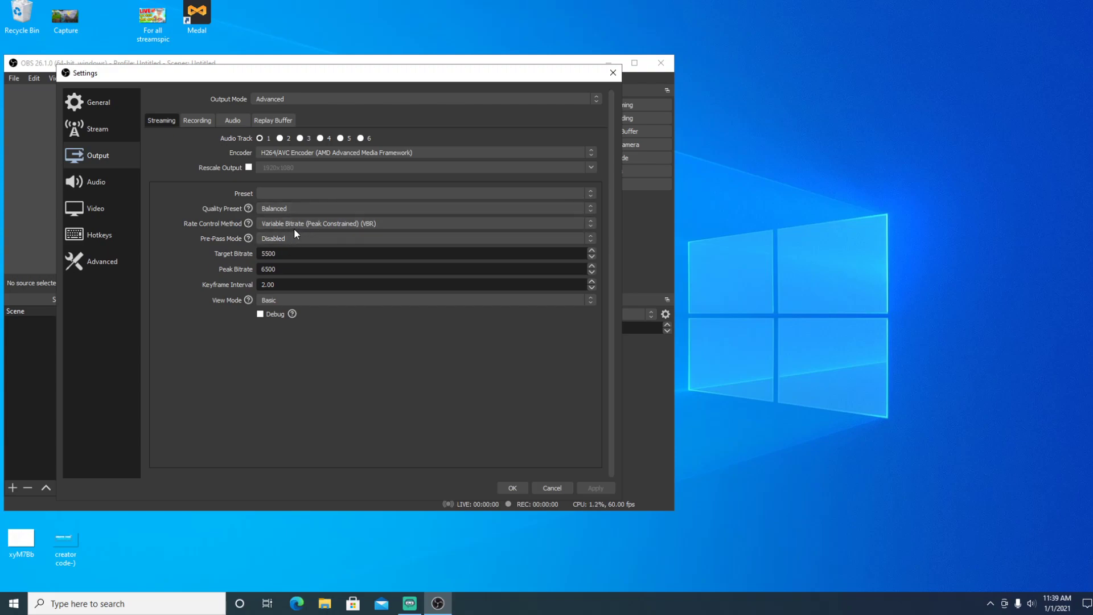
# Set streaming rate control to peak-constrained VBR with a 6500 peak bitrate.
pyautogui.moveTo(241, 207)
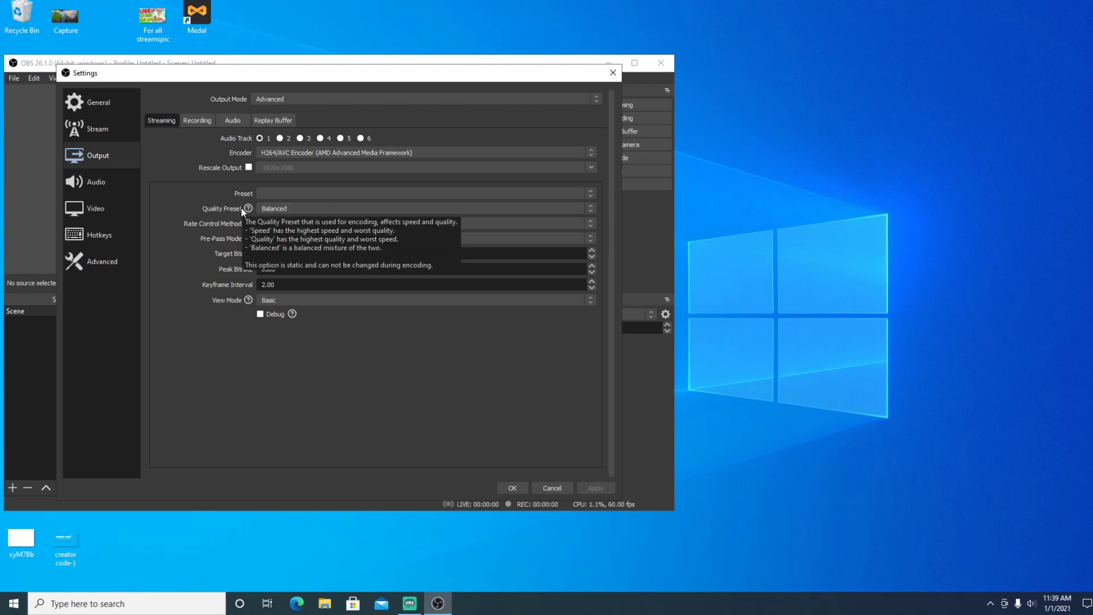
pyautogui.click(556, 238)
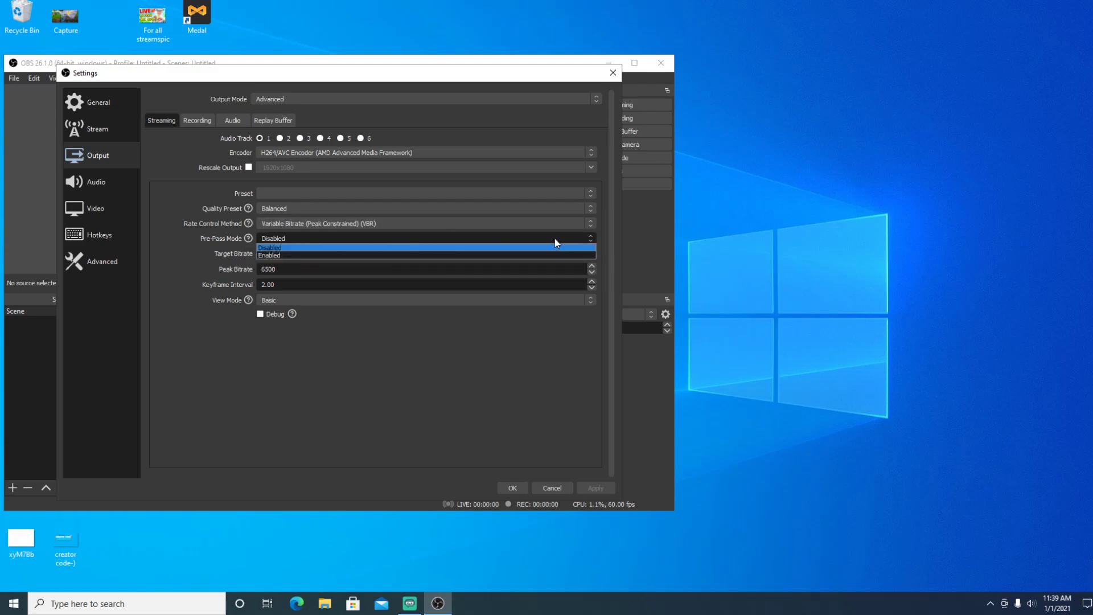
pyautogui.click(512, 223)
pyautogui.click(343, 241)
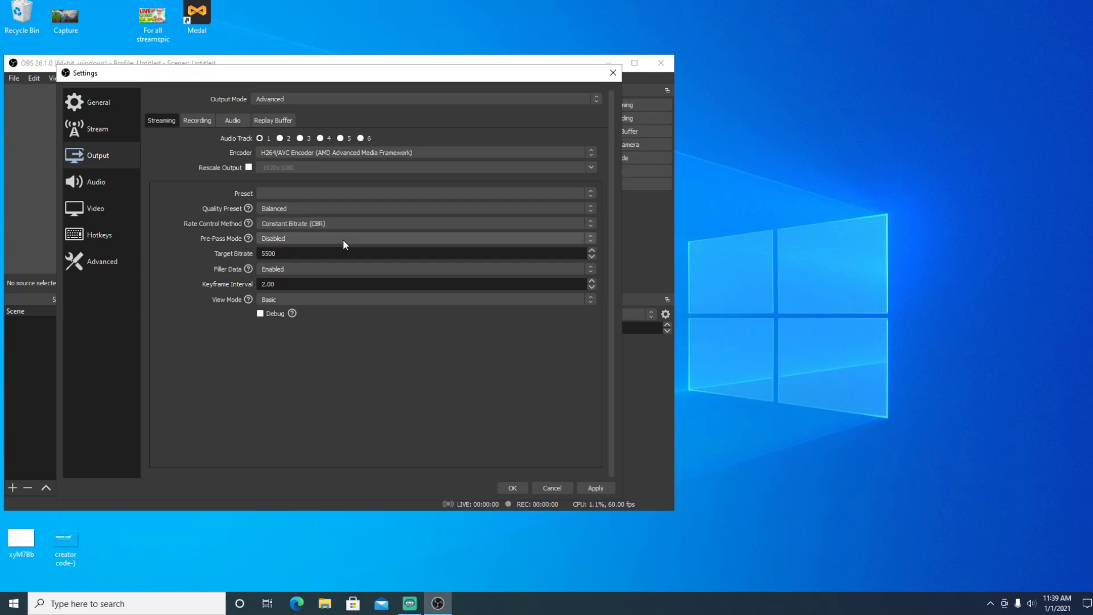
pyautogui.click(303, 222)
pyautogui.click(282, 246)
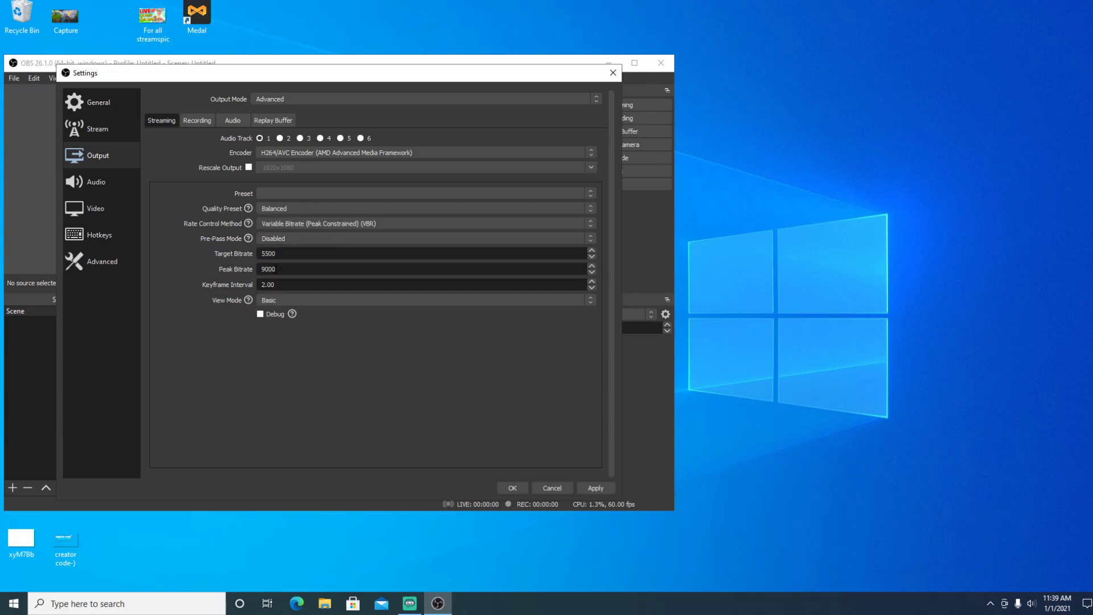
pyautogui.doubleClick(252, 270)
pyautogui.write('6500')
# Set the streaming Target Bitrate to 5500.
pyautogui.moveTo(282, 255); pyautogui.dragTo(251, 261)
pyautogui.press('Tab')
pyautogui.hotkey('shift', 'Tab')
pyautogui.write('5500')
pyautogui.press('Tab')
# Show the Recording output tab and keep the H264/AVC Encoder (AMD) for recordings.
pyautogui.click(197, 121)
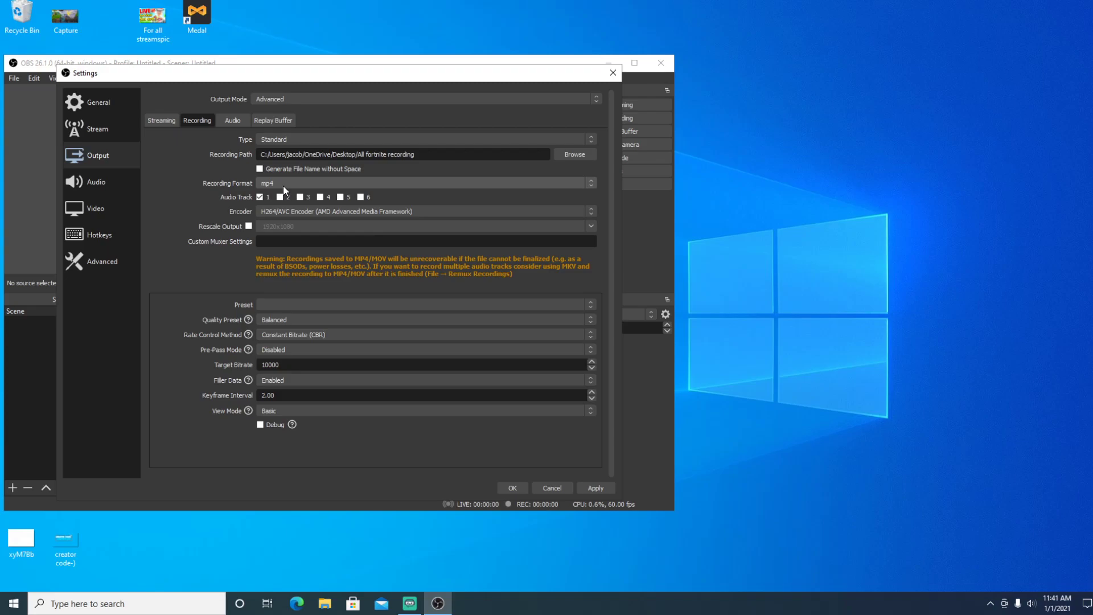
pyautogui.click(291, 209)
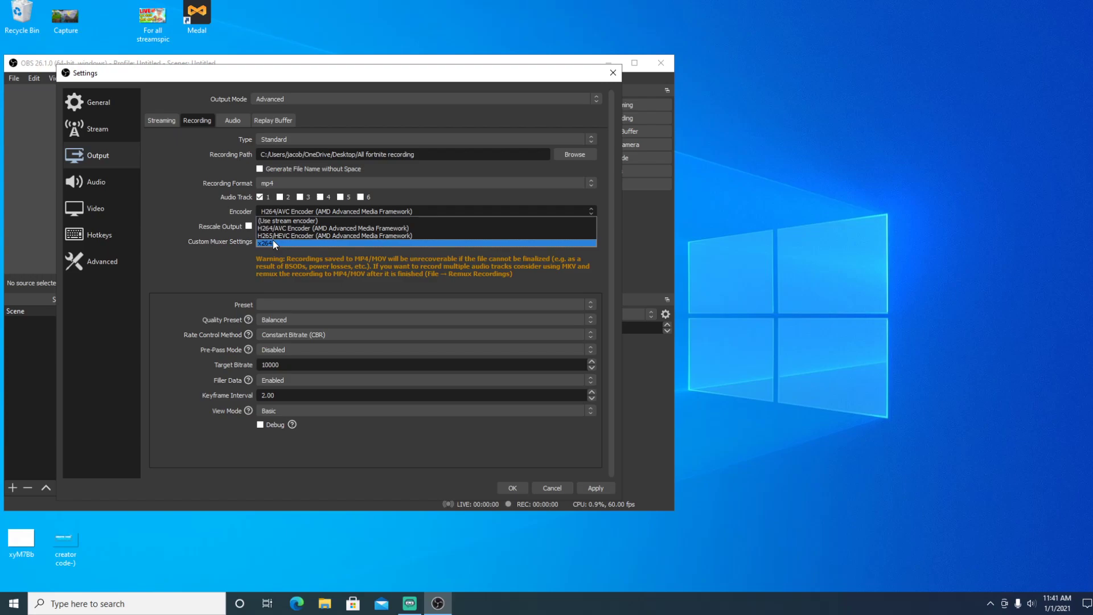
pyautogui.click(157, 183)
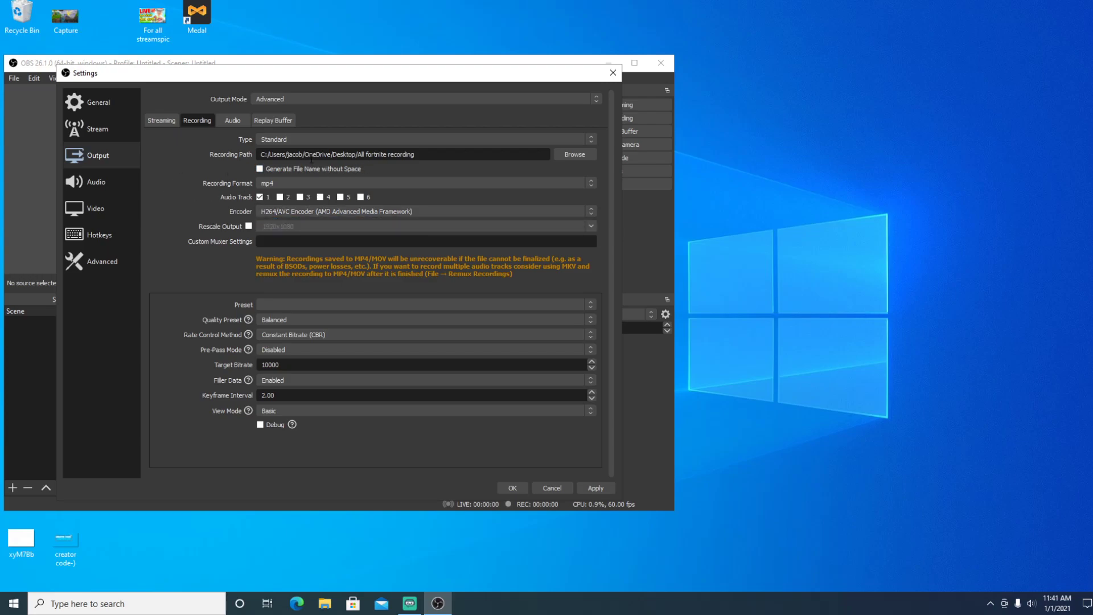
pyautogui.click(562, 156)
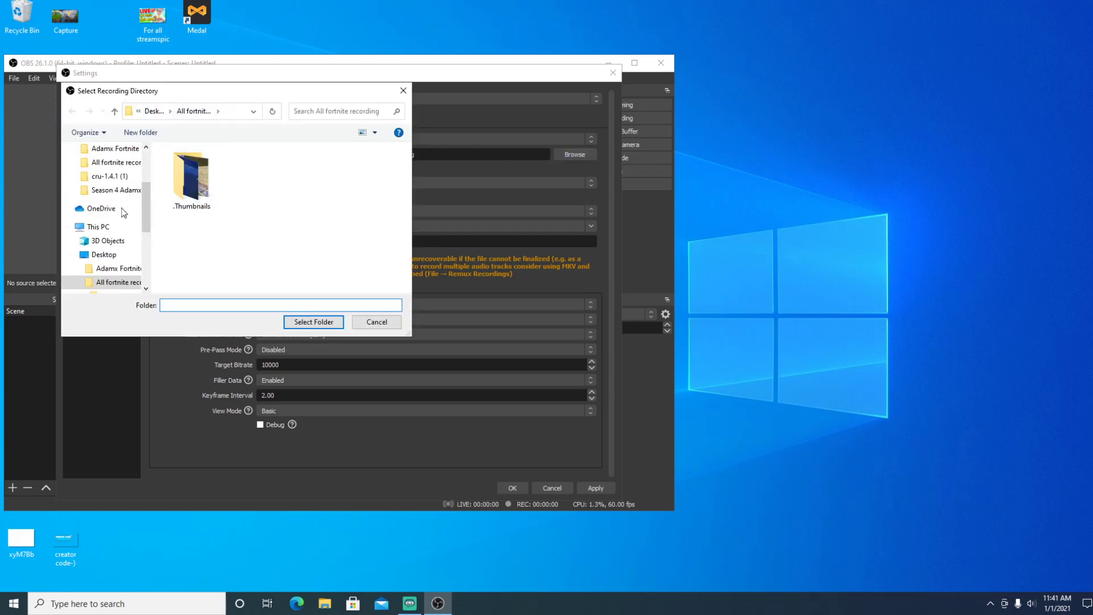
pyautogui.scroll(1, 127, 261)
pyautogui.click(360, 320)
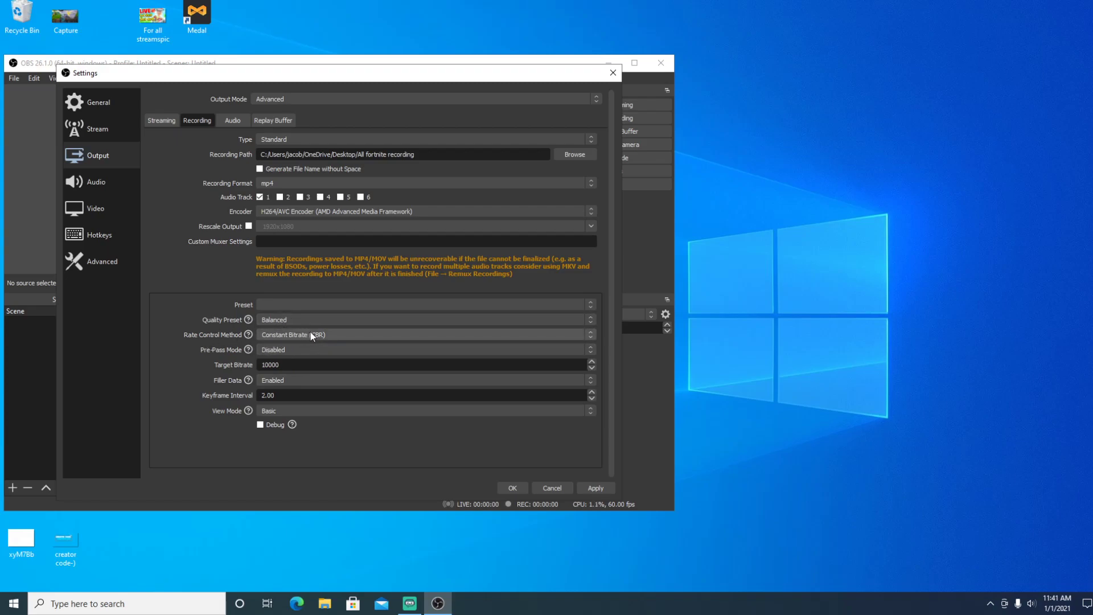
pyautogui.moveTo(307, 333)
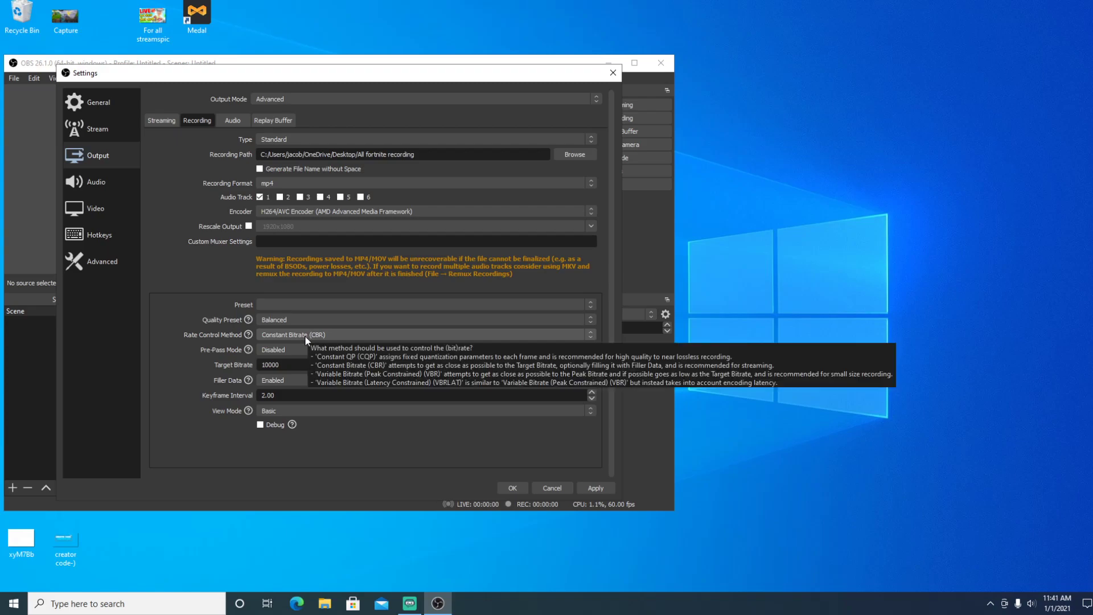
pyautogui.click(286, 365)
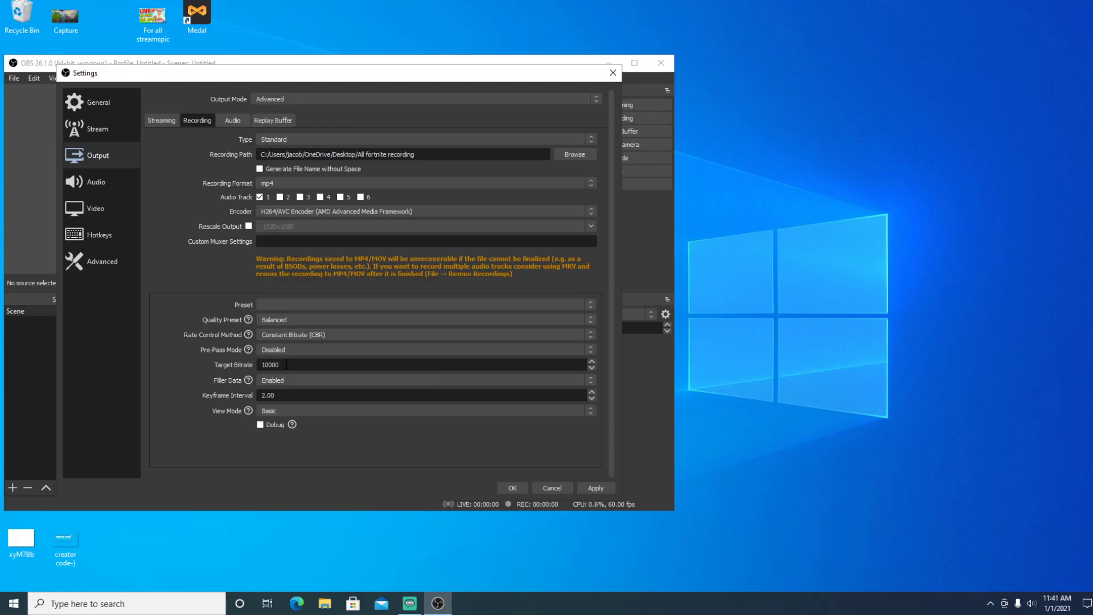
pyautogui.click(162, 122)
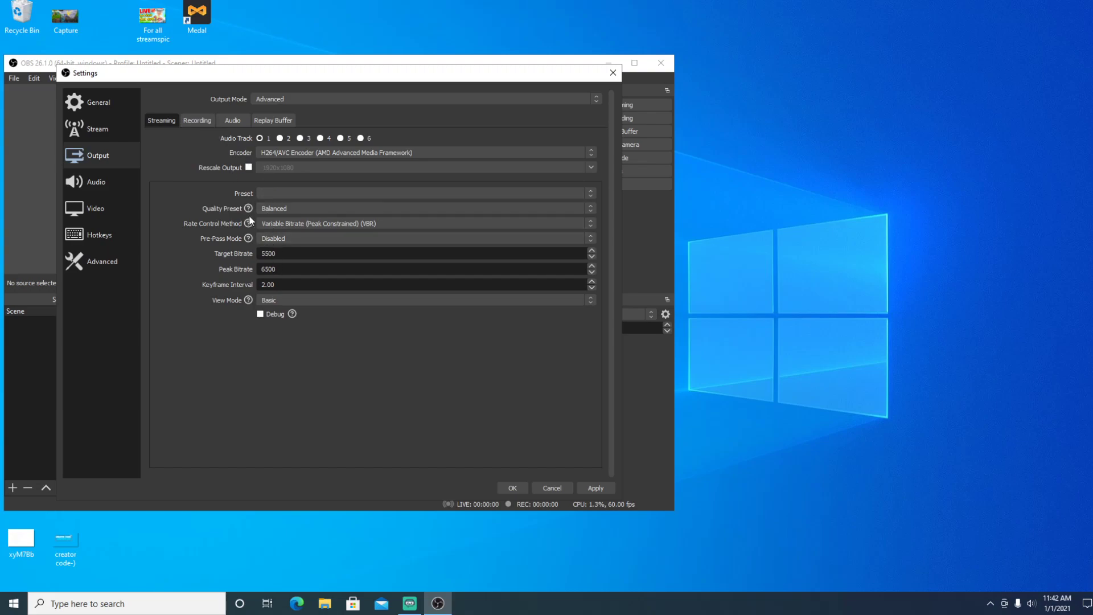
pyautogui.click(193, 123)
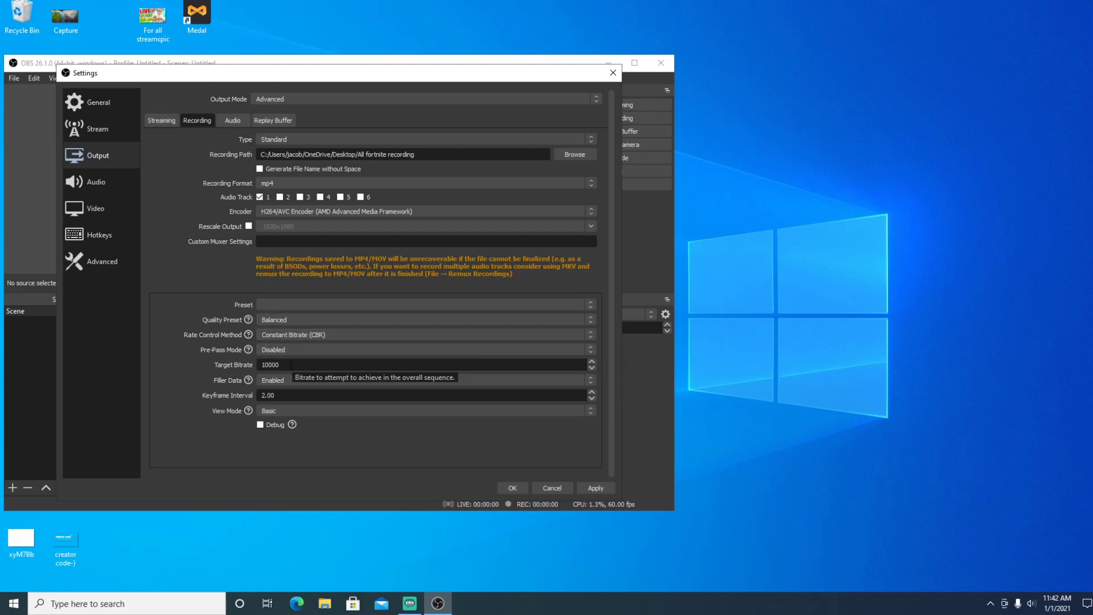
pyautogui.click(169, 121)
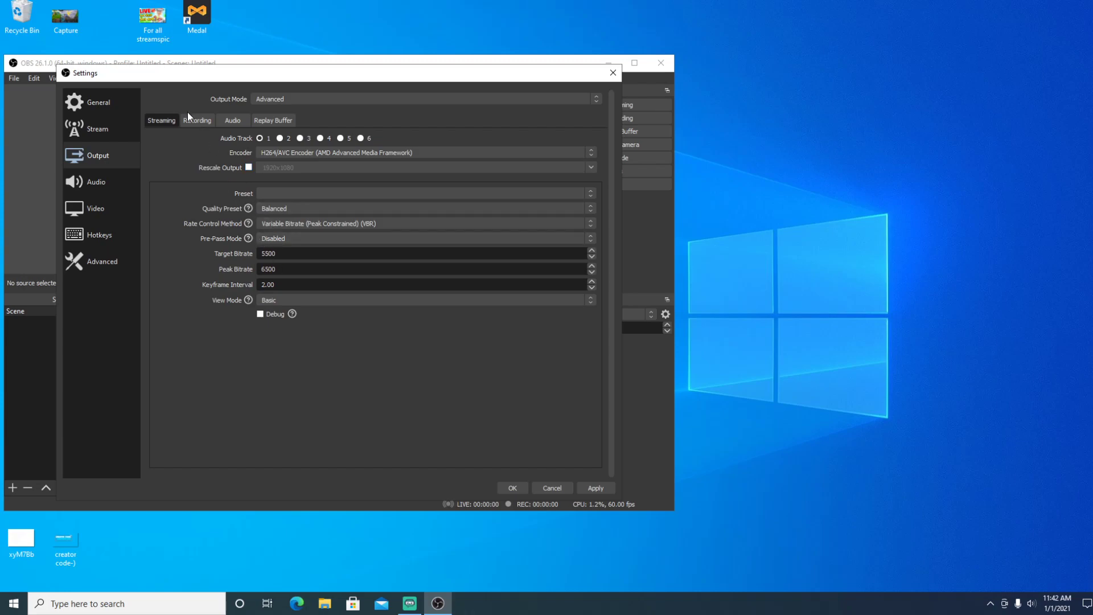
pyautogui.click(189, 121)
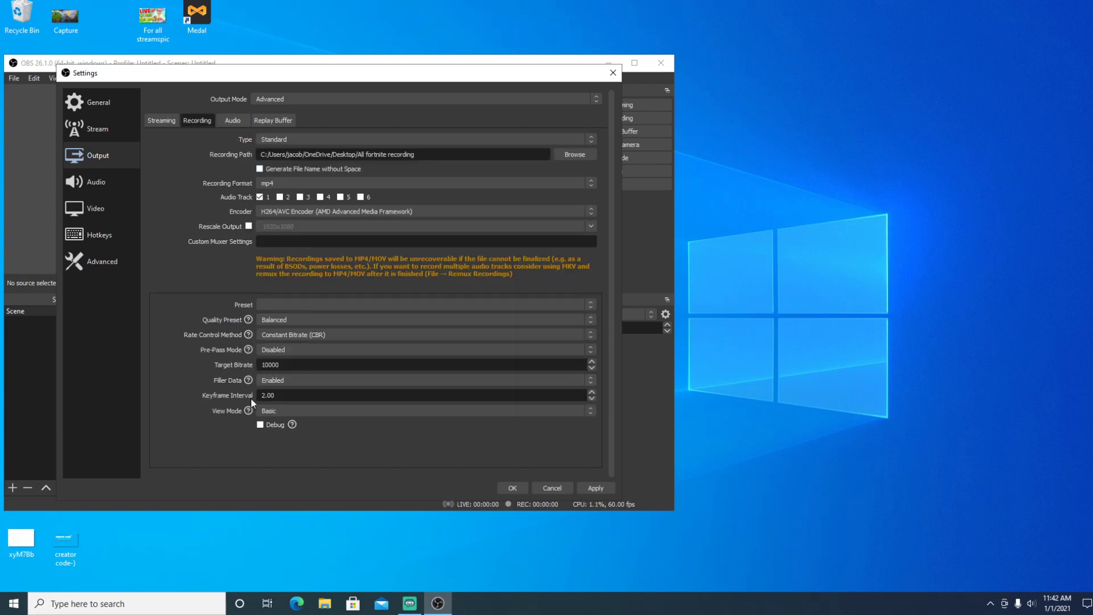
pyautogui.click(282, 378)
pyautogui.click(227, 376)
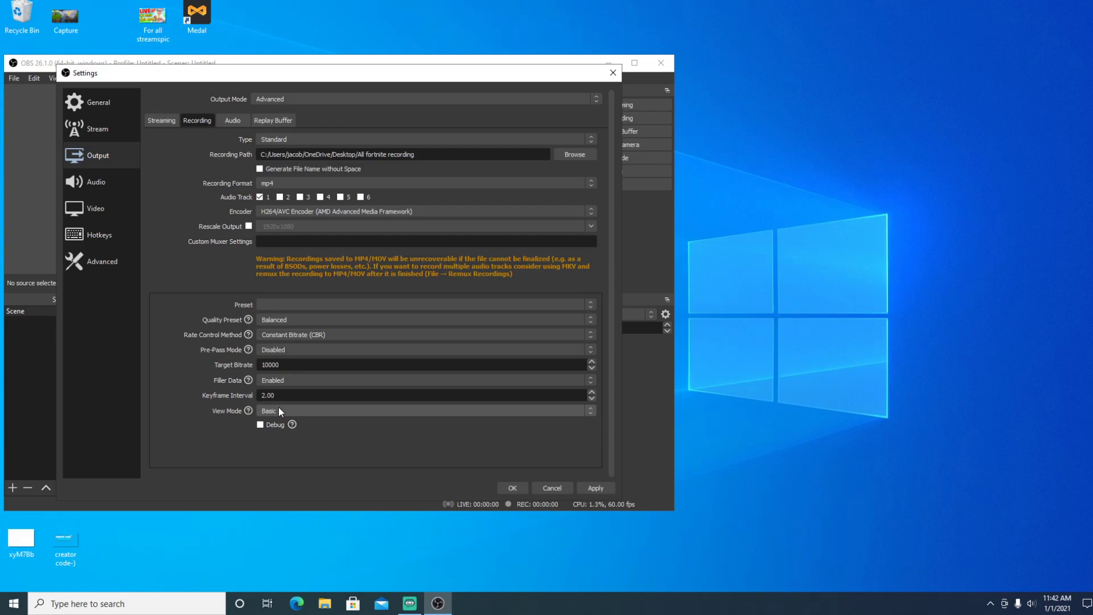
# Review the Audio, Replay Buffer and audio device settings, then view Video at 1920x1080 base and output.
pyautogui.click(226, 118)
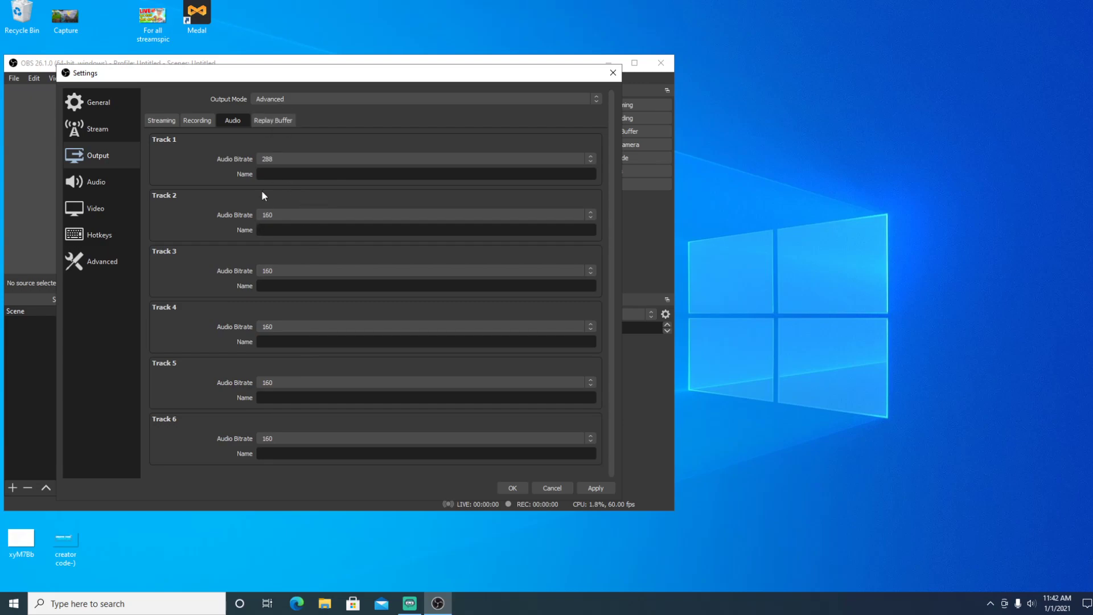
pyautogui.click(273, 123)
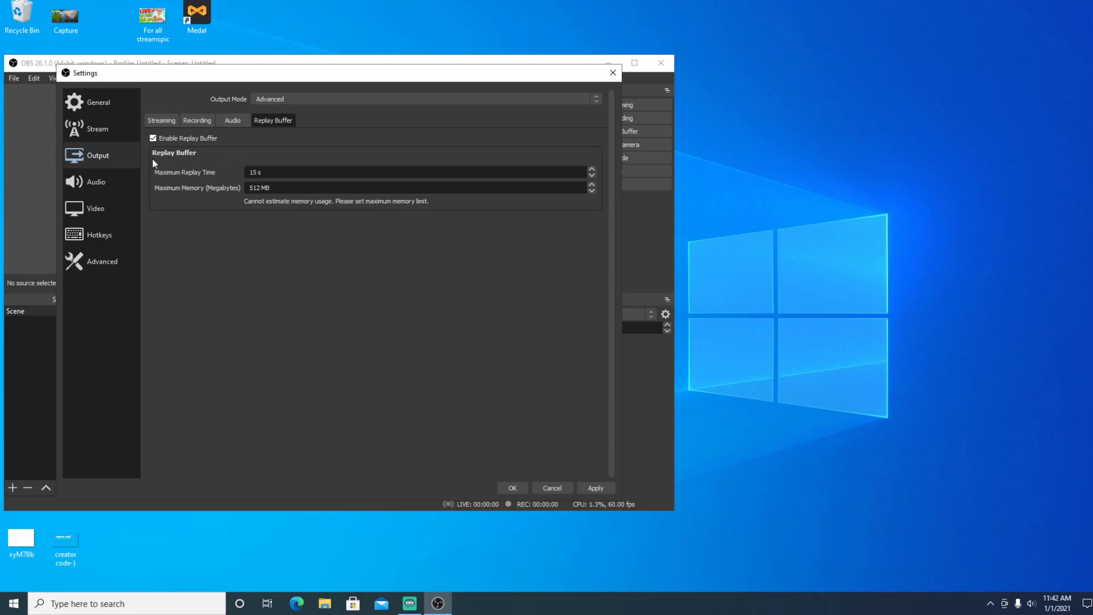
pyautogui.click(126, 182)
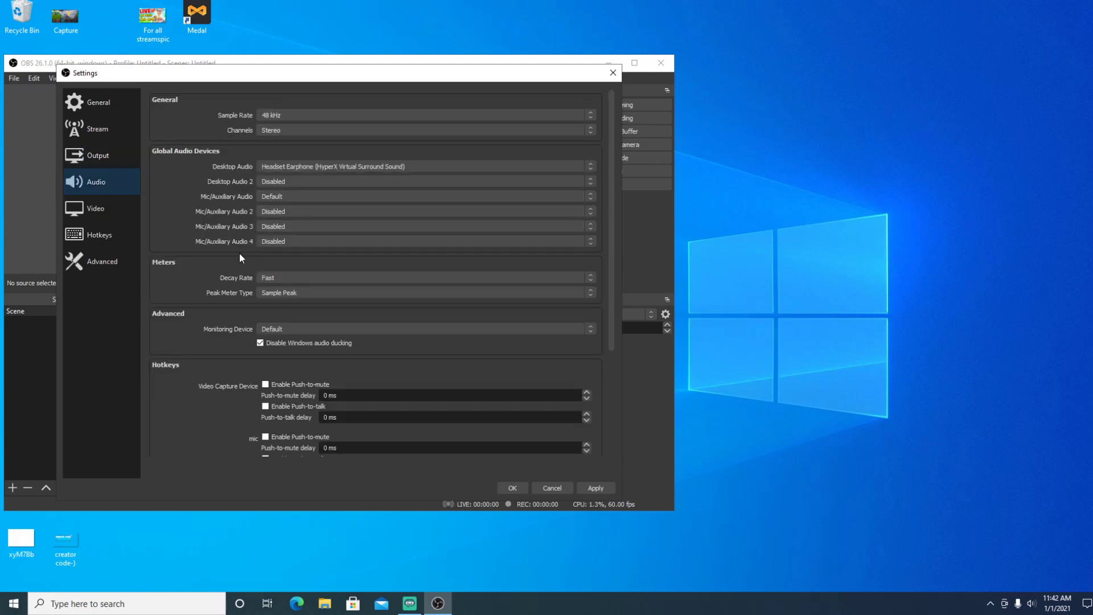
pyautogui.scroll(-4, 231, 265)
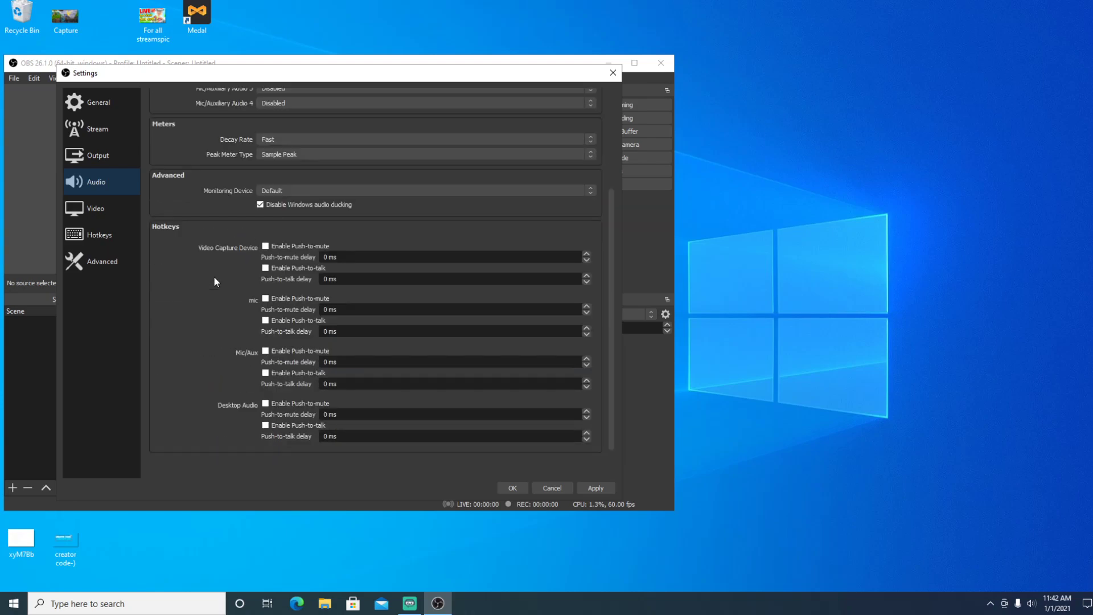
pyautogui.scroll(3, 215, 265)
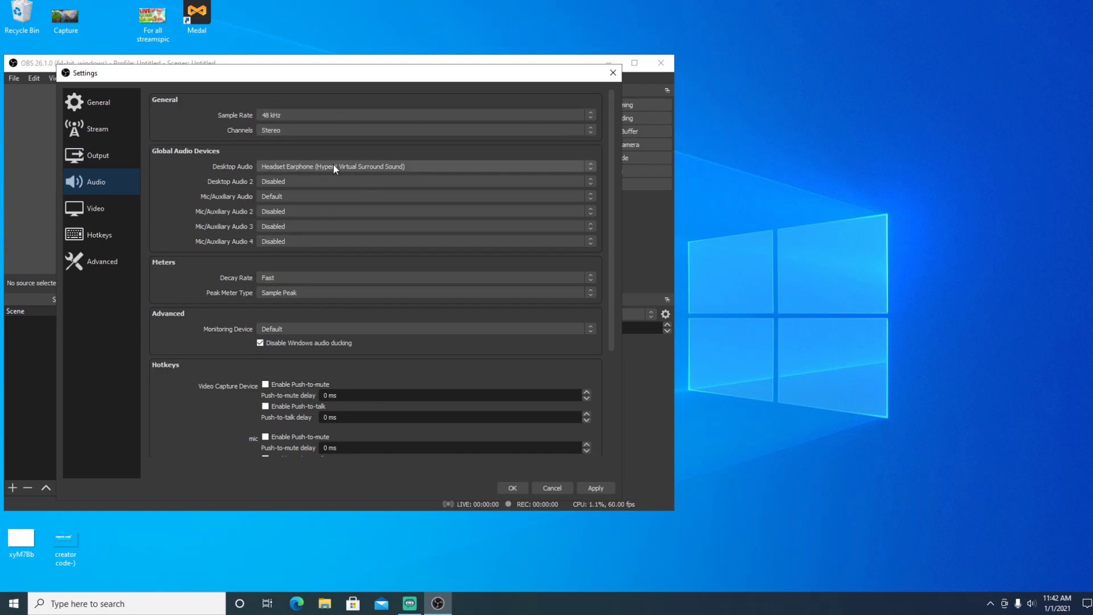
pyautogui.click(106, 214)
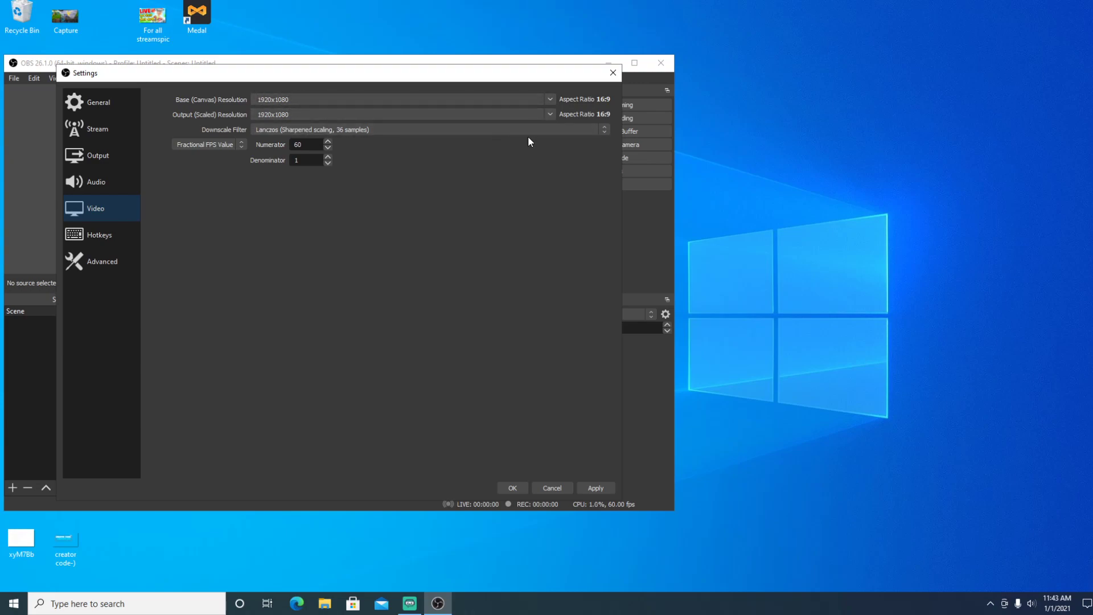
pyautogui.click(585, 131)
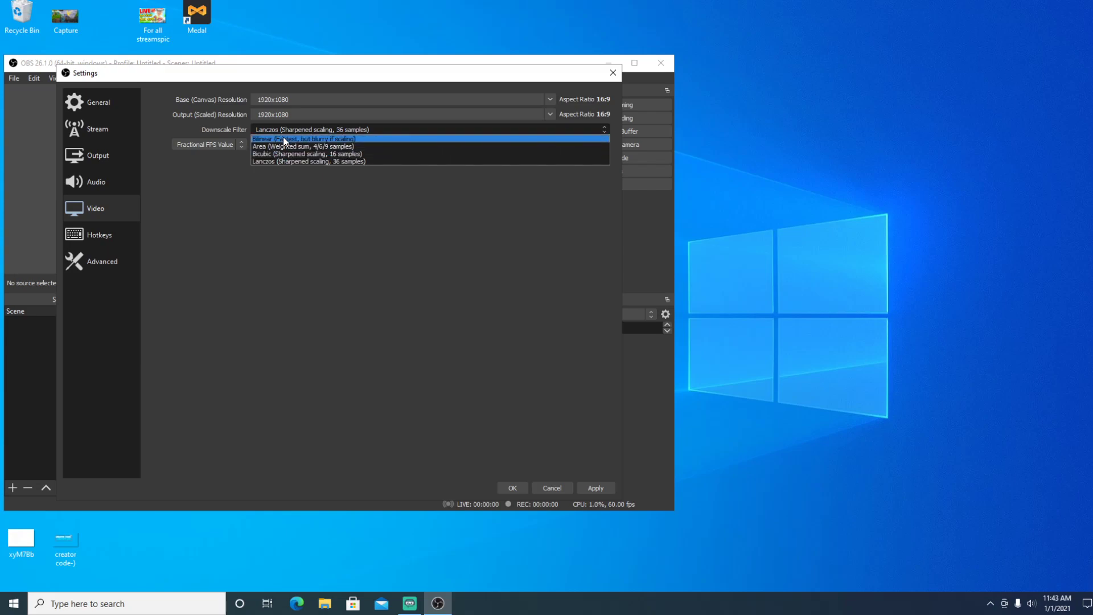
pyautogui.click(264, 221)
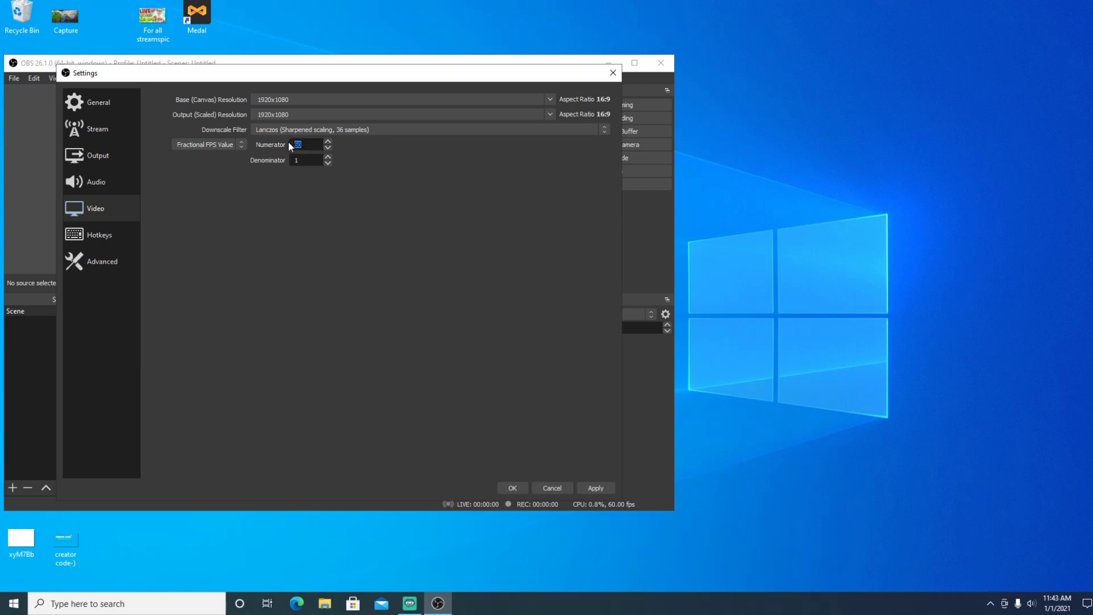
pyautogui.write('48')
# Look over the Hotkeys and Advanced pages, then confirm the settings with OK.
pyautogui.click(110, 230)
pyautogui.scroll(-15, 189, 242)
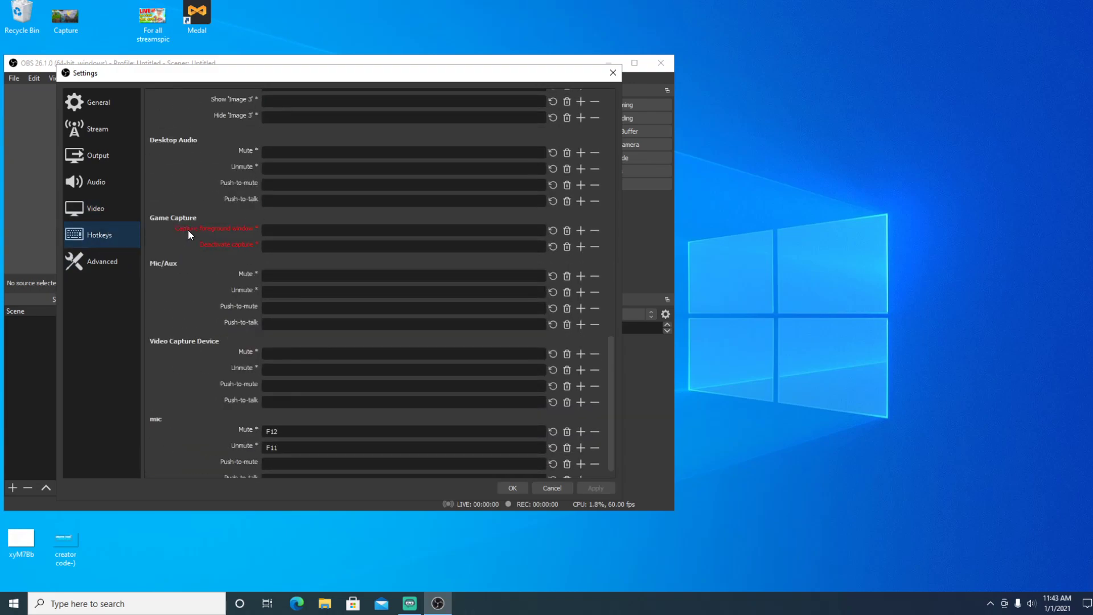
pyautogui.scroll(-1, 188, 230)
pyautogui.click(106, 264)
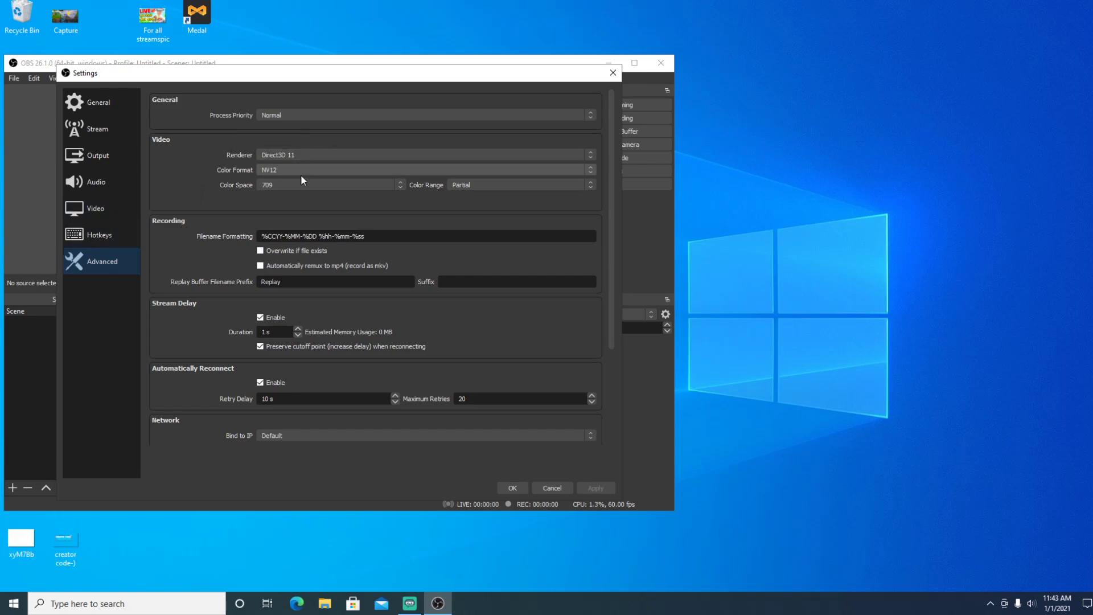
pyautogui.scroll(-5, 219, 390)
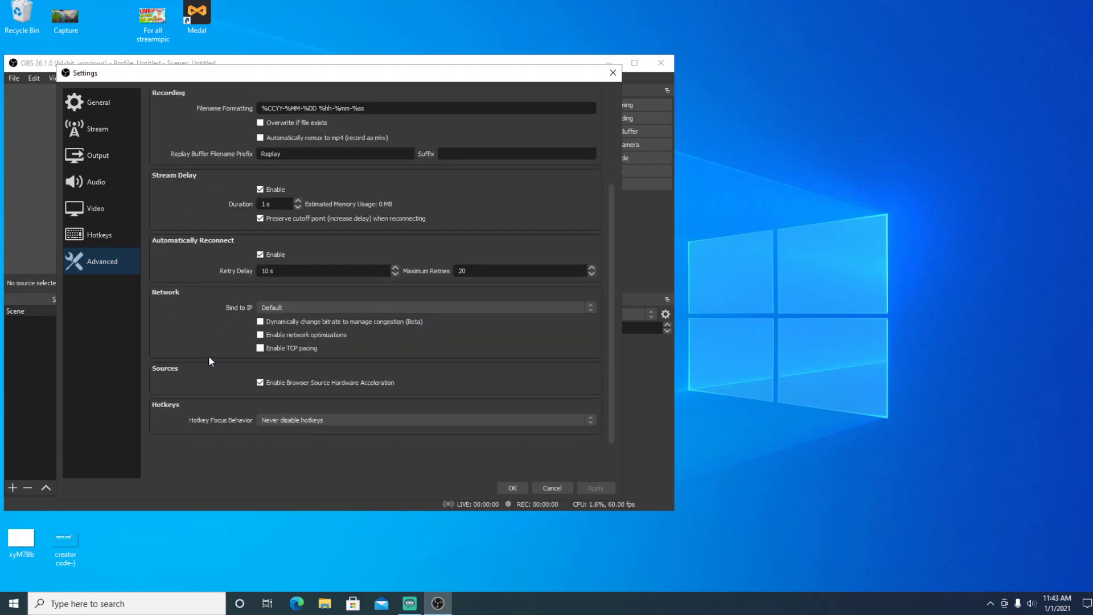
pyautogui.click(508, 485)
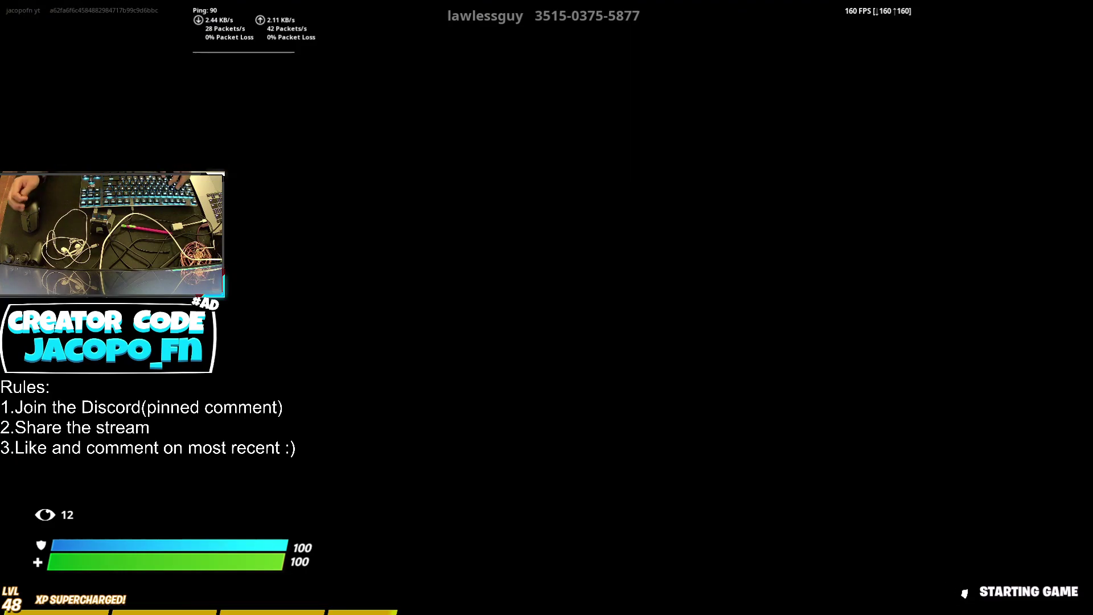
# Peek at the Fortnite game settings during round 3, then resume the match.
pyautogui.press('c')
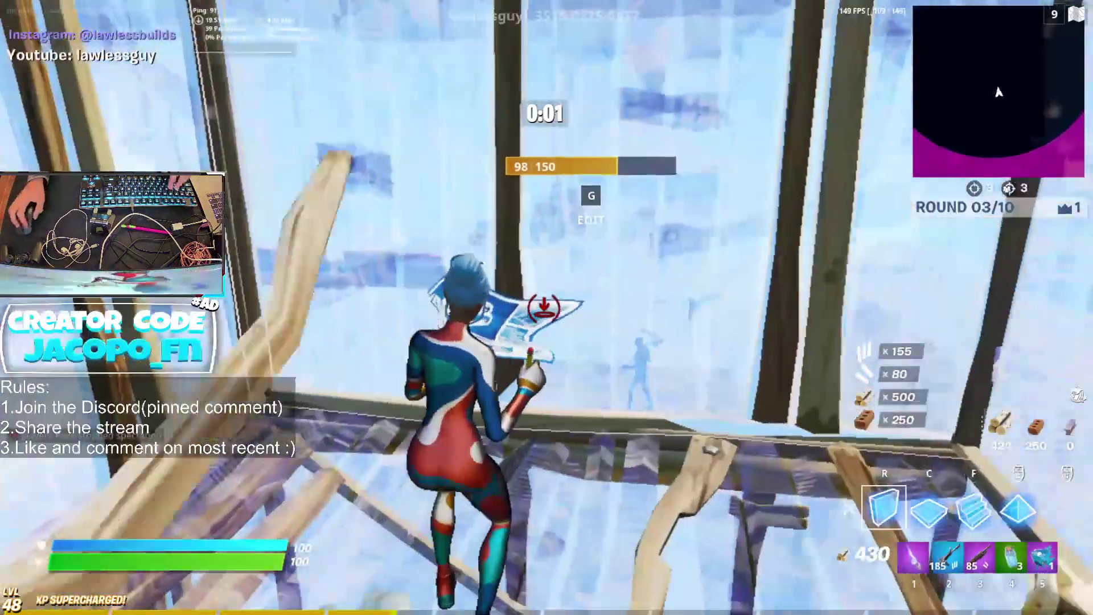
pyautogui.press('Escape')
pyautogui.click(842, 93)
pyautogui.scroll(-3, 316, 185)
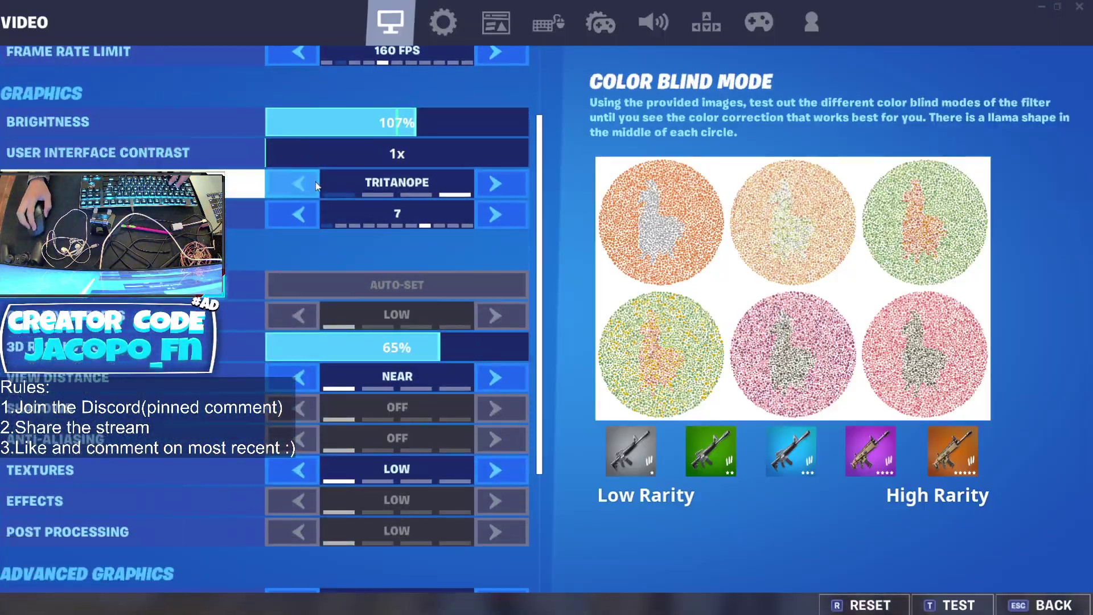
pyautogui.press('Escape')
pyautogui.press('Tab')
pyautogui.press('Tab')
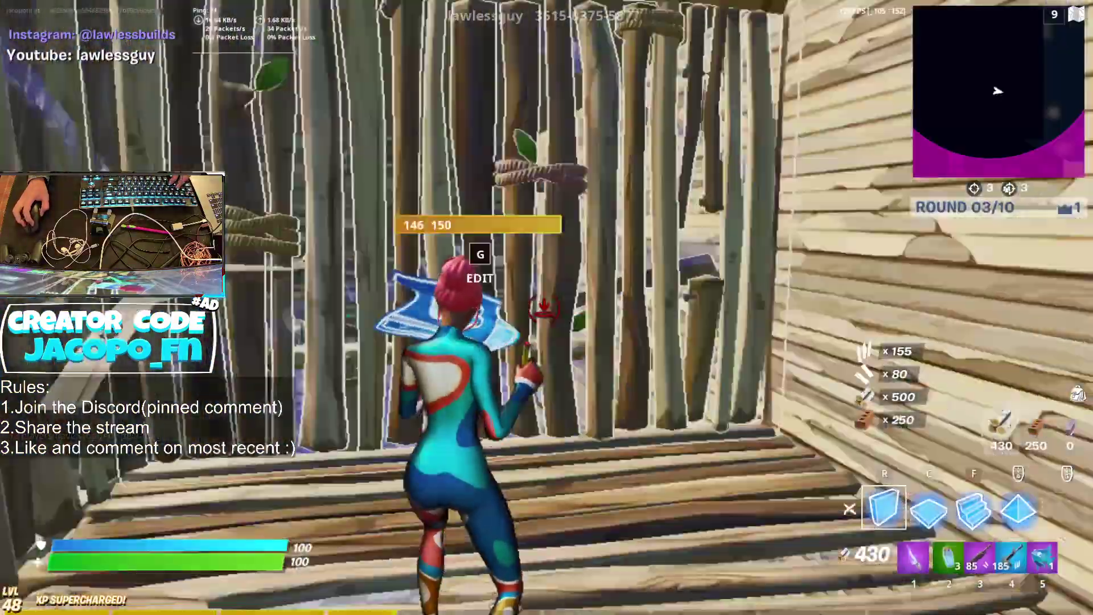
# Build walls and floors for cover while switching between the rifle and pickaxe.
pyautogui.press('3')
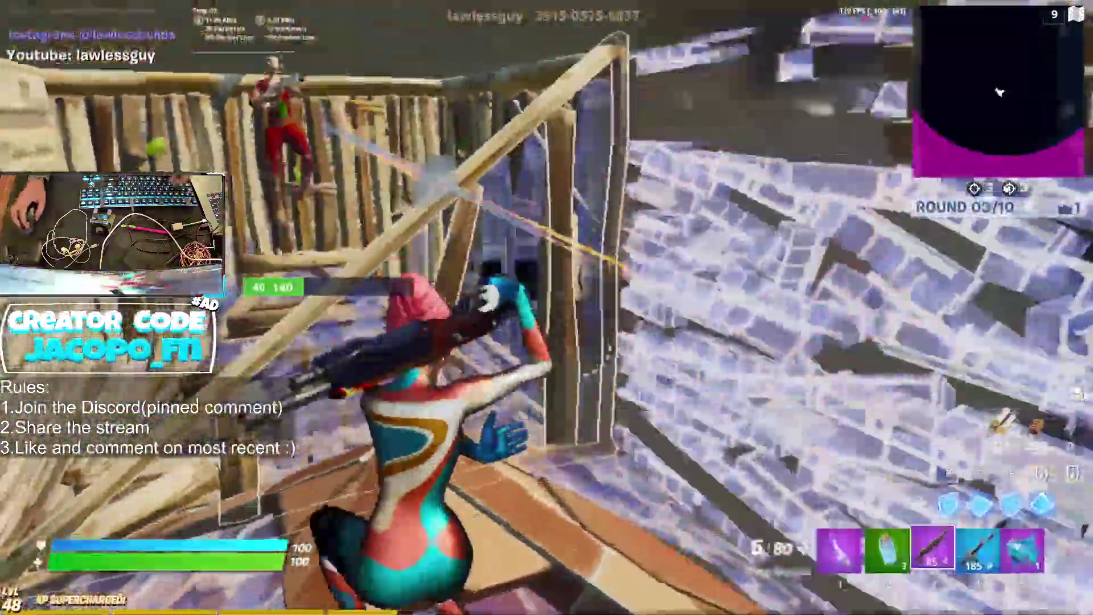
pyautogui.click(547, 307)
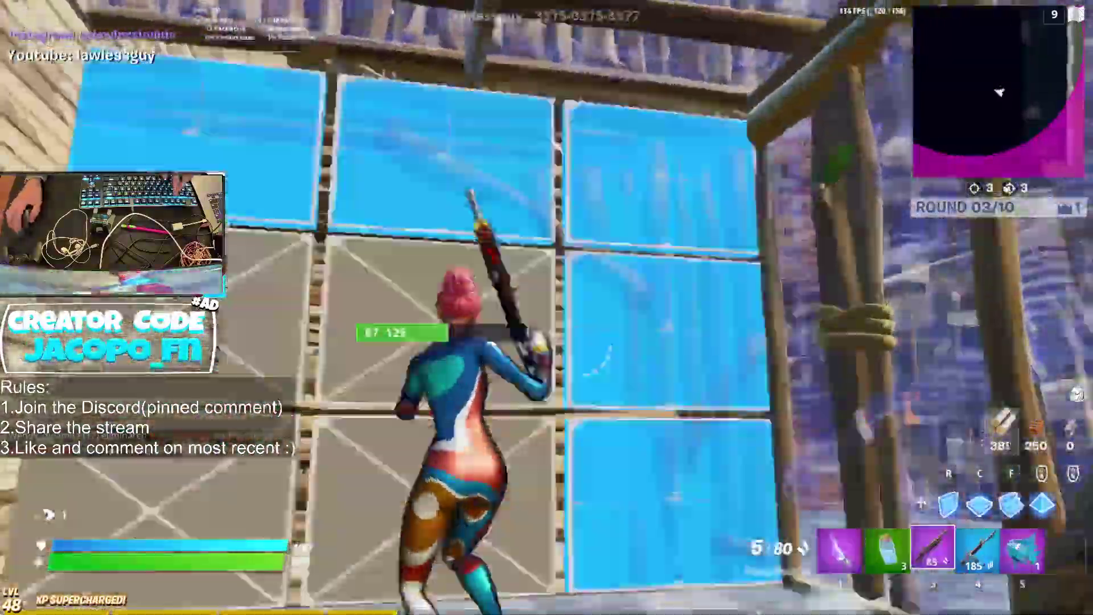
pyautogui.press('r')
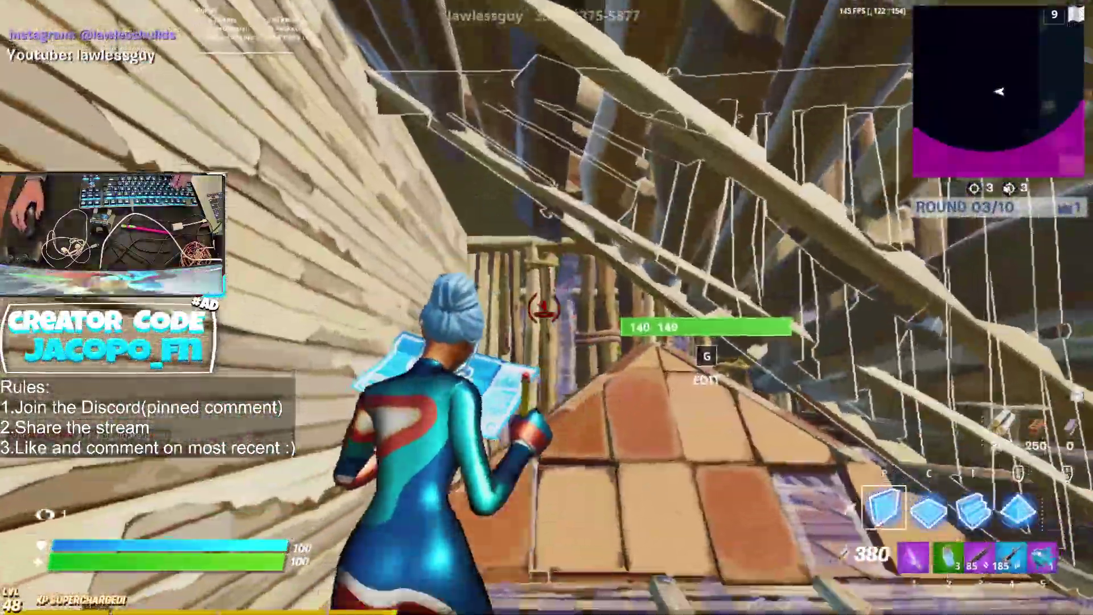
pyautogui.click(546, 308)
pyautogui.press('1')
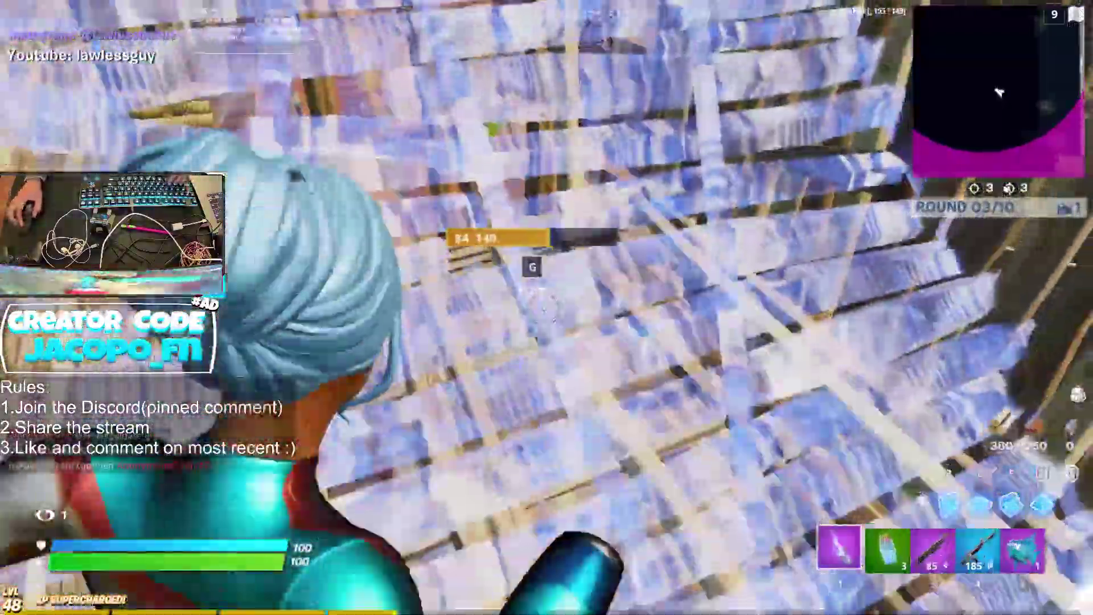
pyautogui.press('3')
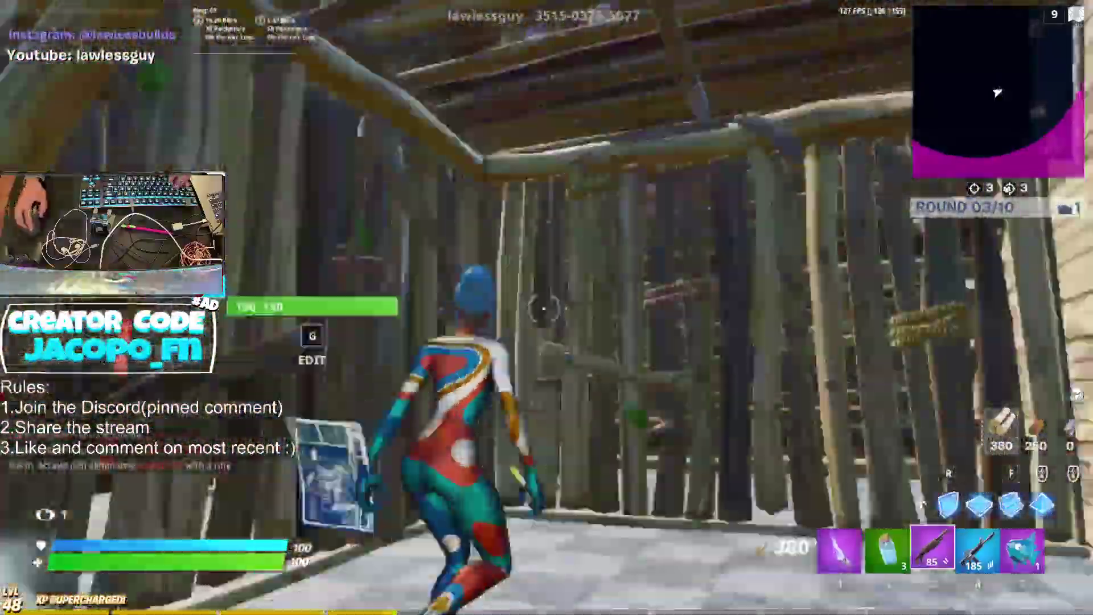
pyautogui.click(547, 307)
pyautogui.press('g')
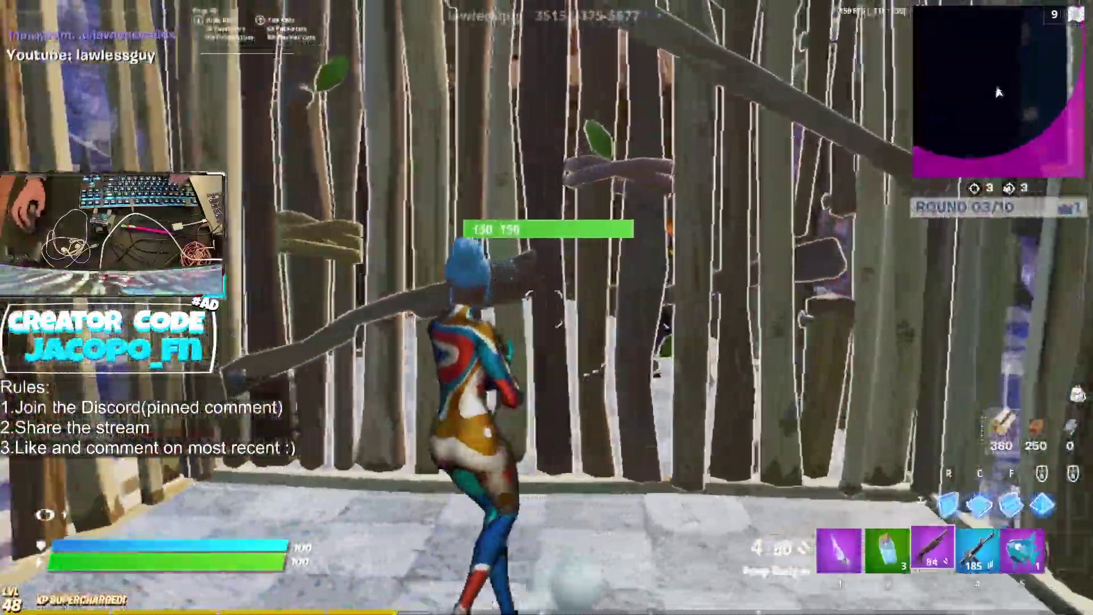
pyautogui.click(546, 308)
# Switch to the shotgun and fire at opponents until eliminated.
pyautogui.press('f')
pyautogui.click(547, 307)
pyautogui.press('3')
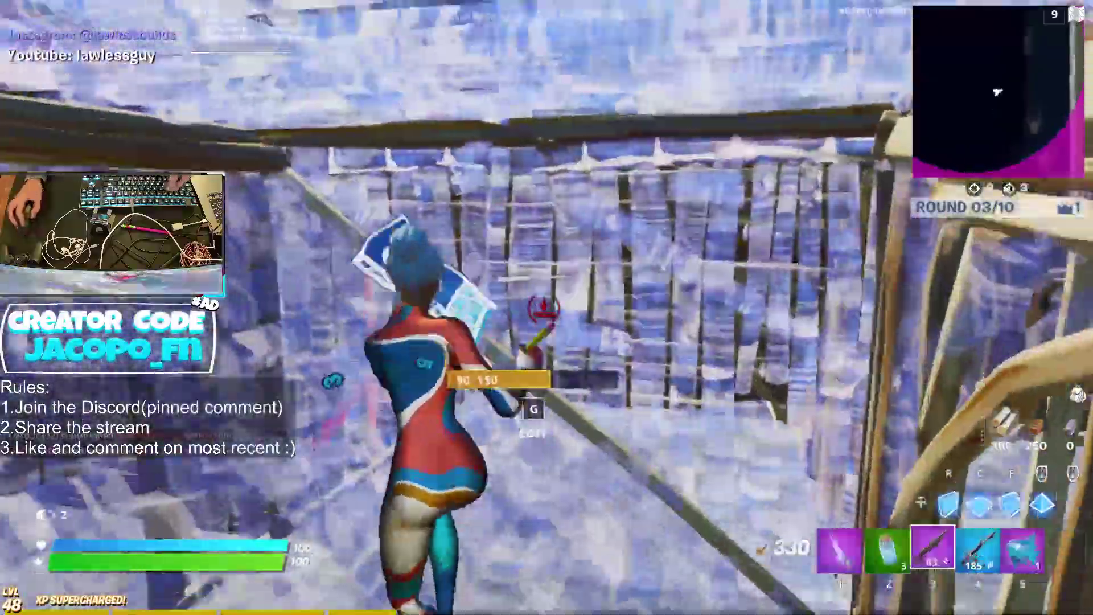
pyautogui.press('4')
pyautogui.click(547, 307)
pyautogui.click(547, 307)
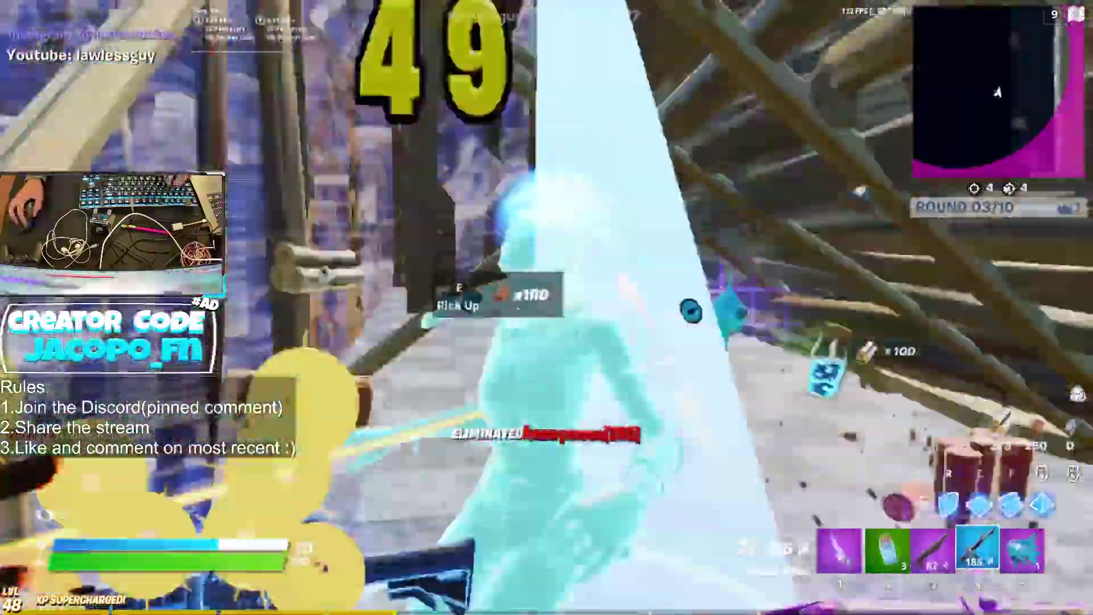
pyautogui.click(546, 308)
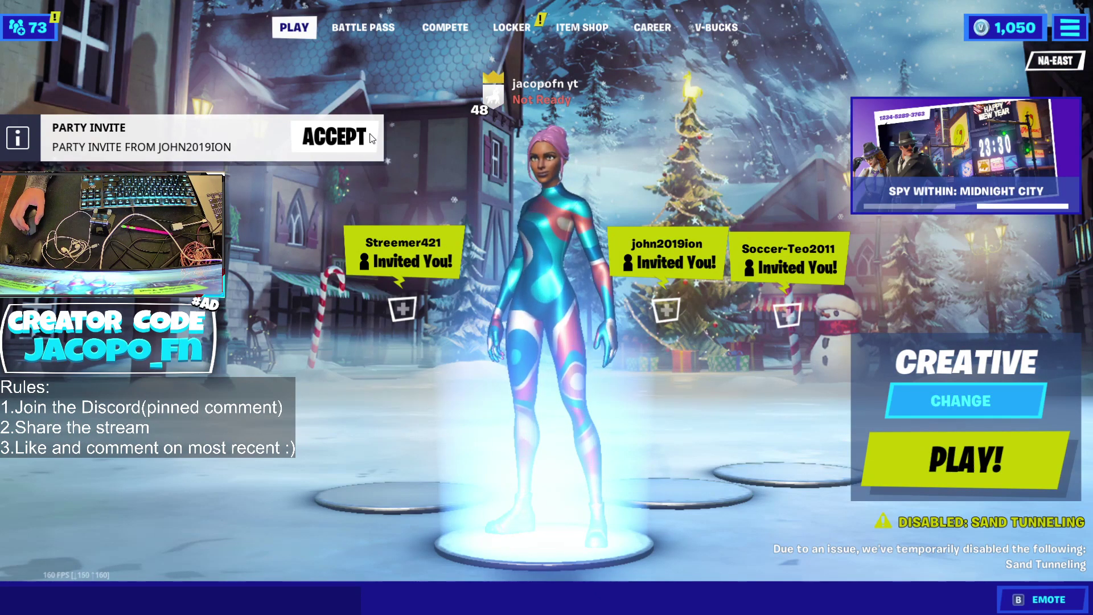
# Scroll through the Fortnite Item Shop, jump back to the top, and return to the lobby.
pyautogui.click(575, 35)
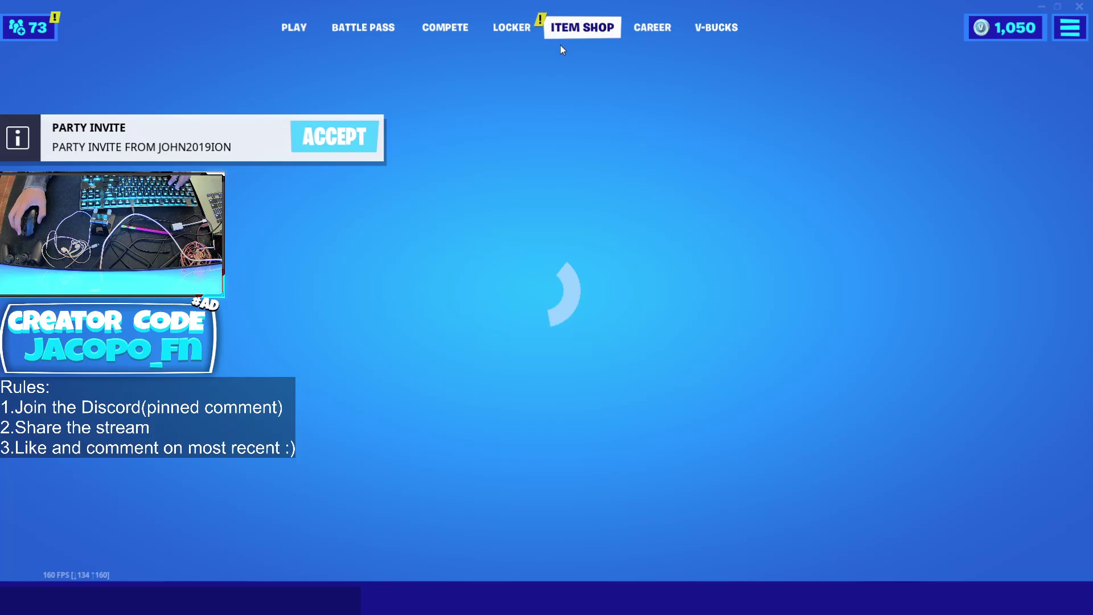
pyautogui.scroll(-1, 577, 240)
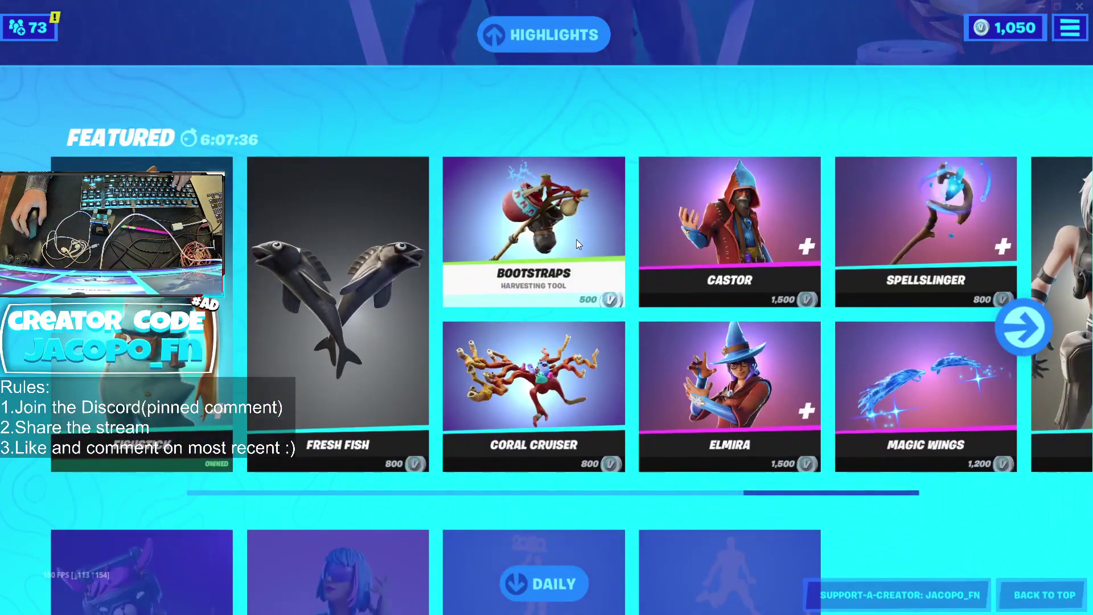
pyautogui.scroll(-2, 577, 239)
pyautogui.scroll(-3, 546, 228)
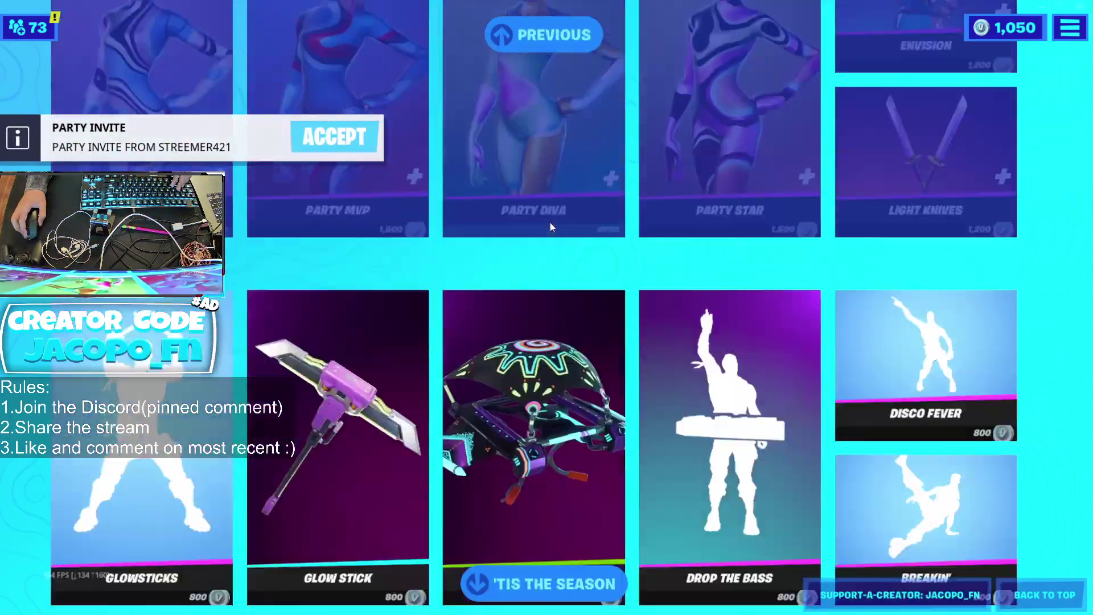
pyautogui.scroll(-2, 548, 234)
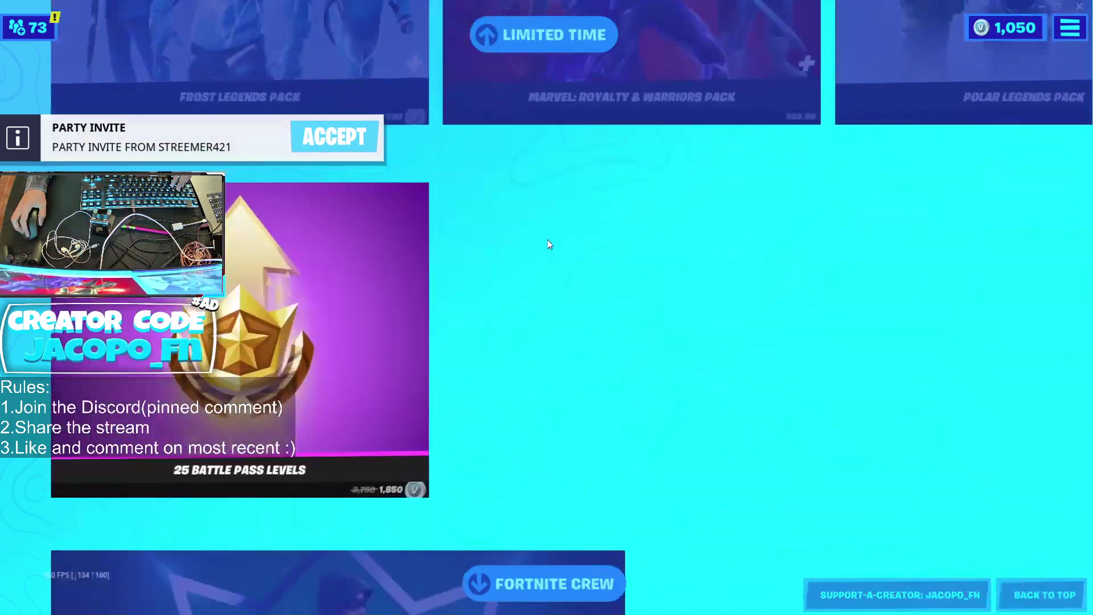
pyautogui.click(1033, 586)
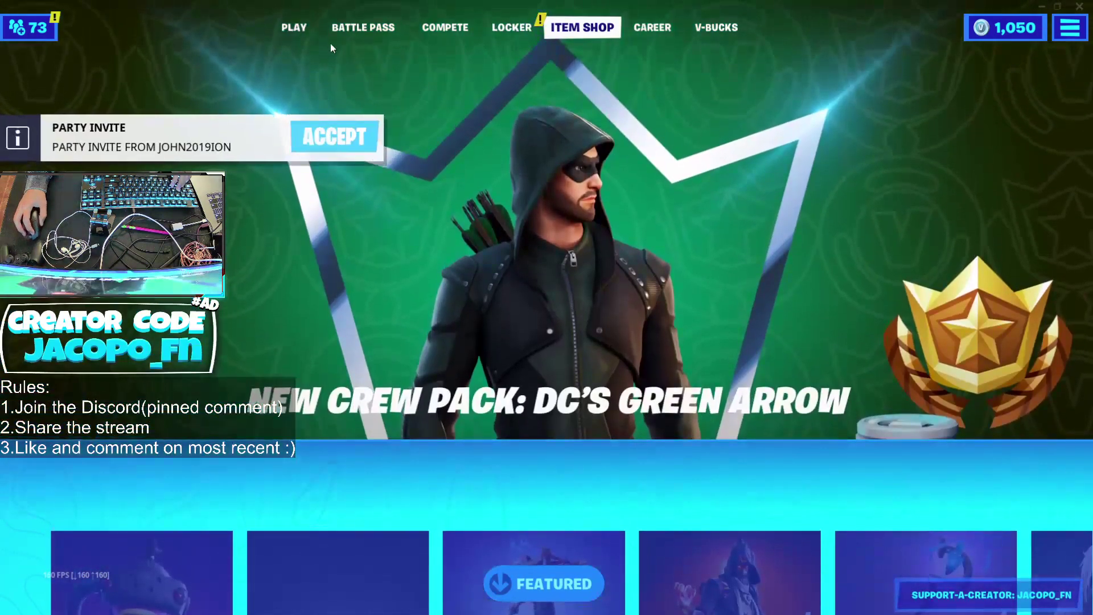
pyautogui.click(294, 29)
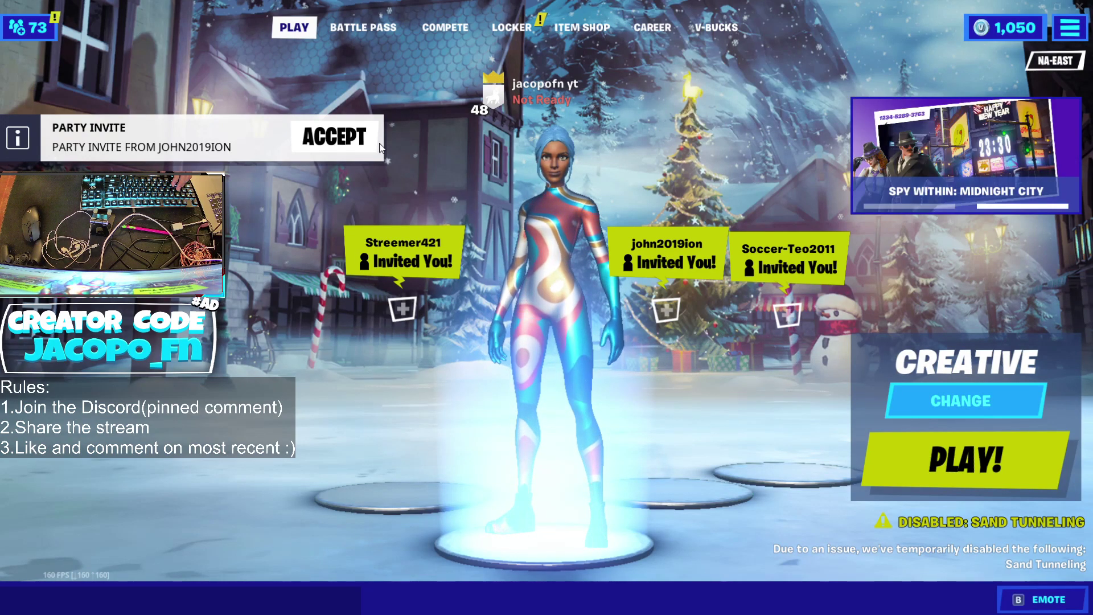
# From the Item Shop, accept Support-A-Creator for the creator code, then go back to the lobby.
pyautogui.click(575, 27)
pyautogui.click(996, 593)
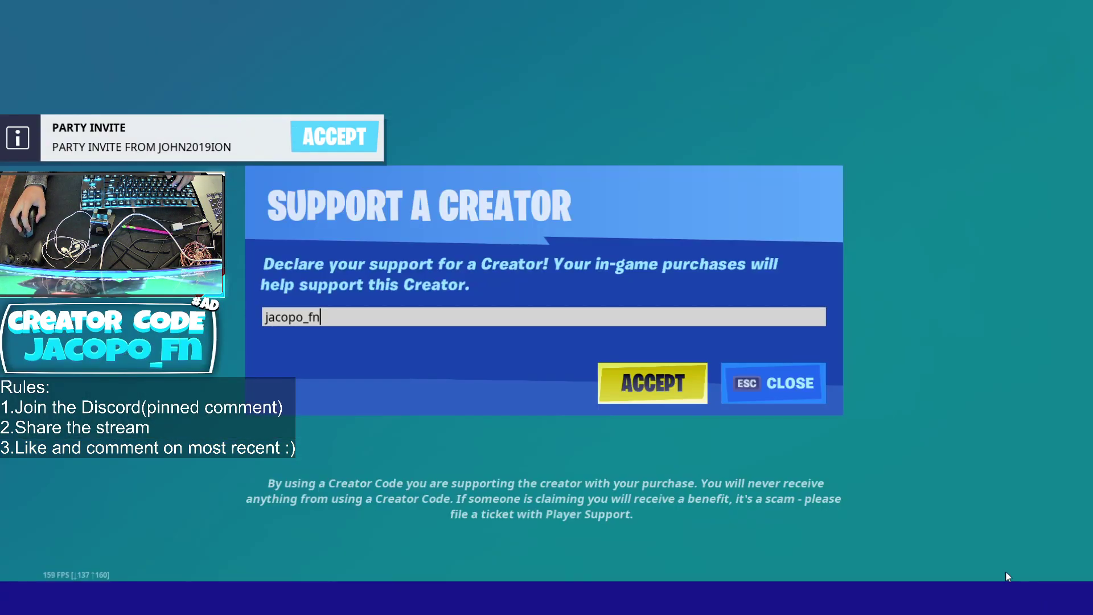
pyautogui.click(628, 391)
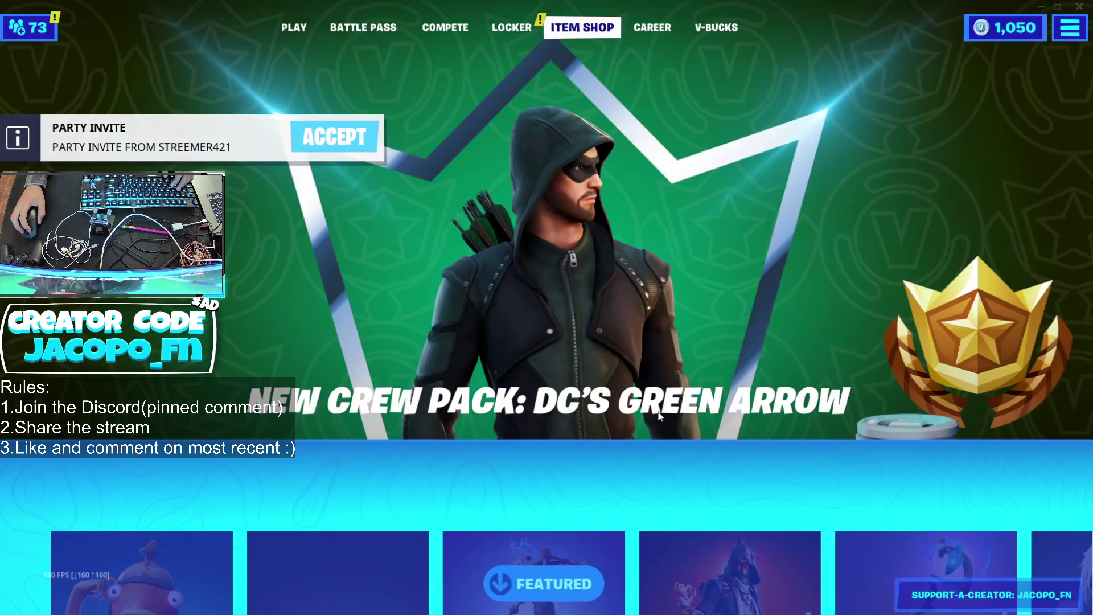
pyautogui.click(294, 27)
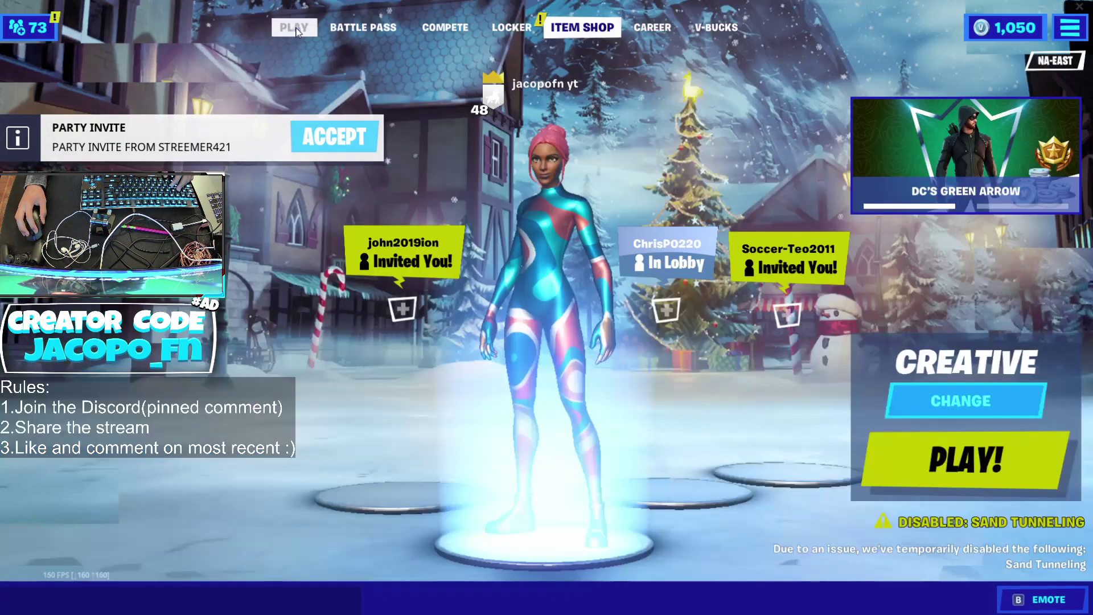